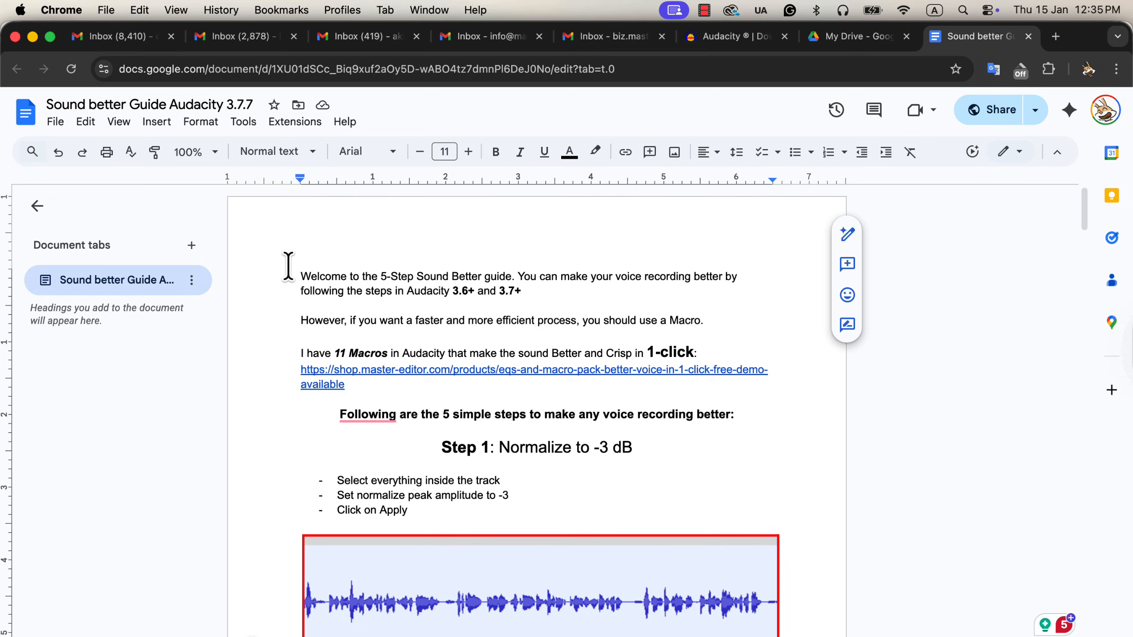
# Read the Sound better guide's introduction and its Step 1 instructions for normalizing the recording
pyautogui.scroll(-6, 271, 322)
pyautogui.scroll(-1, 271, 322)
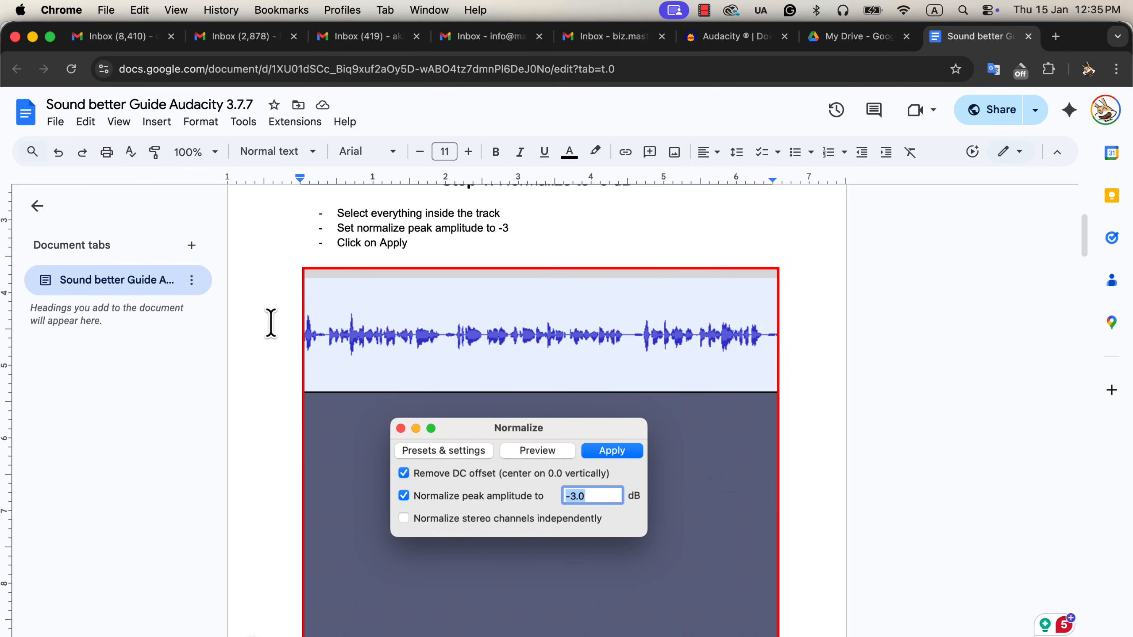
pyautogui.press('Down')
pyautogui.press('Down')
pyautogui.press('Down')
pyautogui.press('Down')
pyautogui.press('Down')
pyautogui.press('Down')
pyautogui.press('Down')
pyautogui.press('Down')
pyautogui.press('Down')
pyautogui.press('Down')
pyautogui.press('Down')
pyautogui.press('Down')
pyautogui.press('Down')
pyautogui.press('Down')
pyautogui.press('Down')
pyautogui.press('Down')
pyautogui.press('Down')
pyautogui.press('Down')
pyautogui.press('Down')
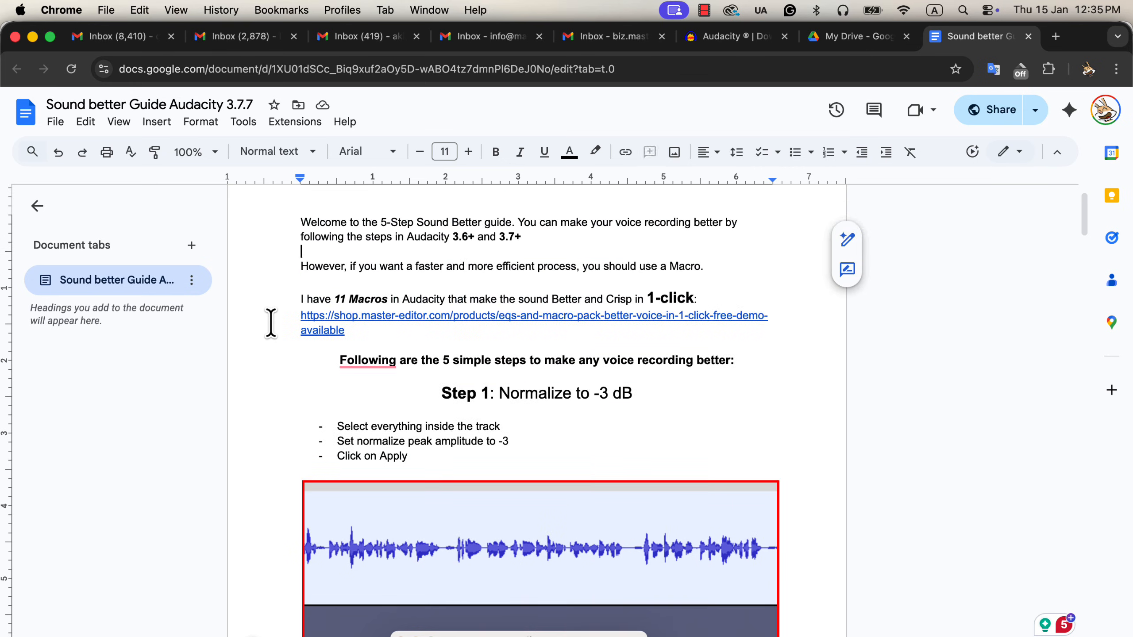
pyautogui.press('Down')
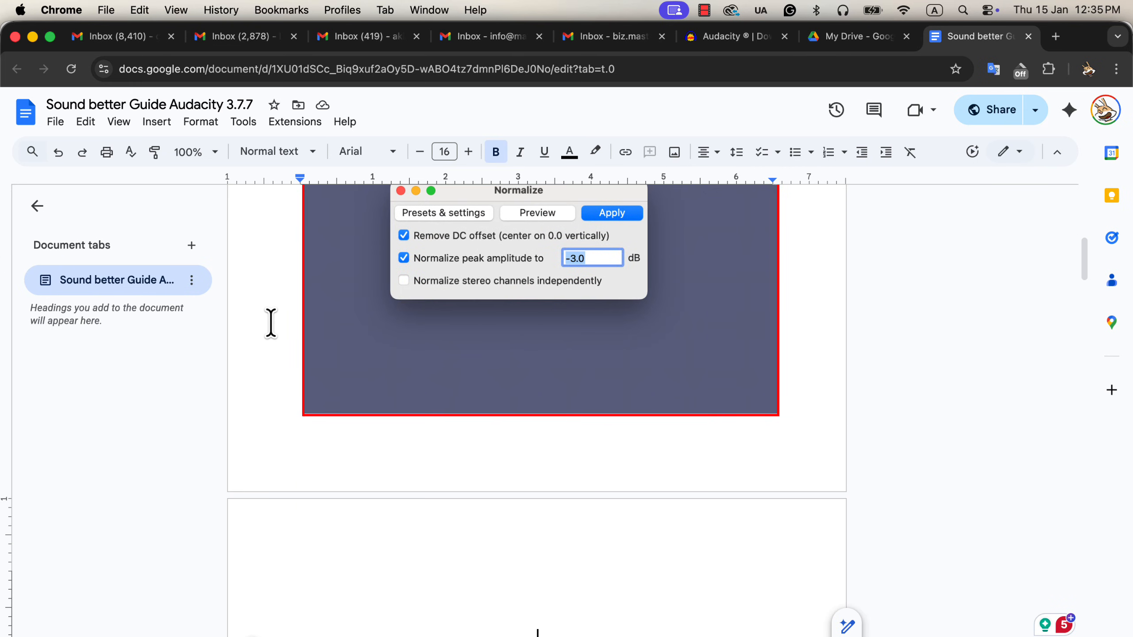
# Read the guide's Step 2 on noise reduction and continue to Step 3 on the EQ or high-pass filter
pyautogui.scroll(-5, 271, 324)
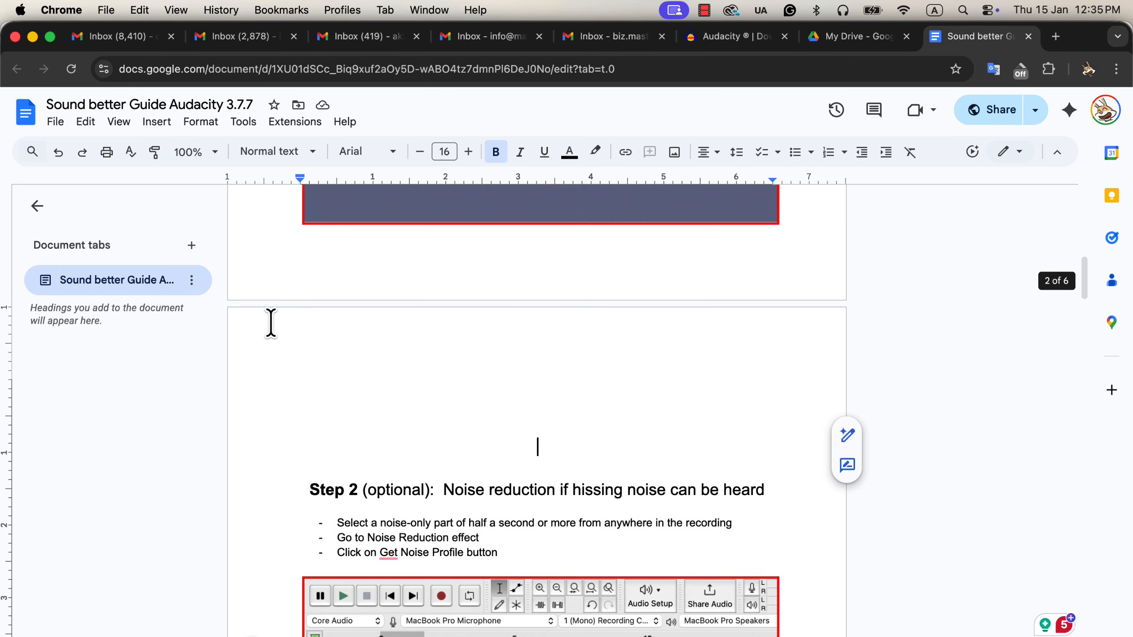
pyautogui.scroll(-2, 271, 323)
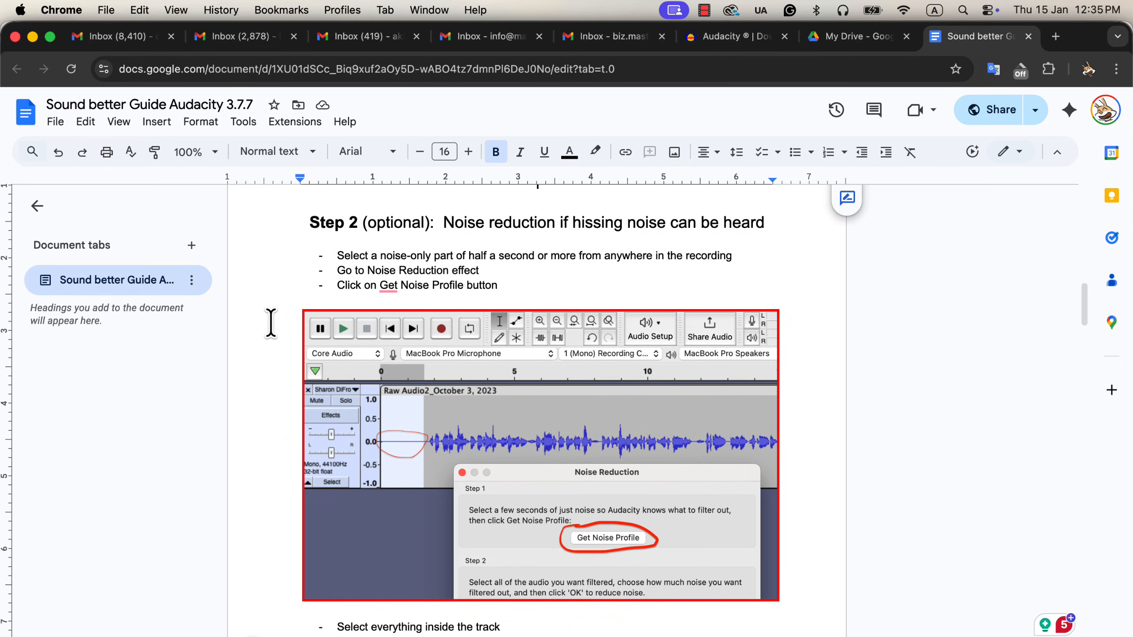
pyautogui.scroll(-3, 271, 323)
pyautogui.scroll(-8, 271, 324)
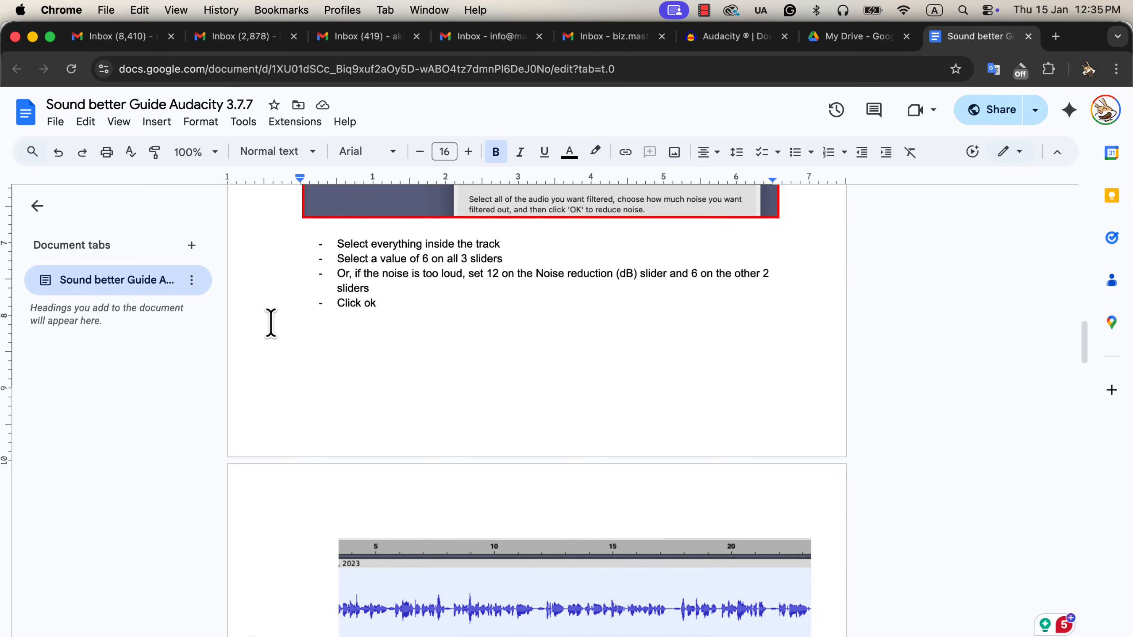
pyautogui.scroll(-10, 271, 324)
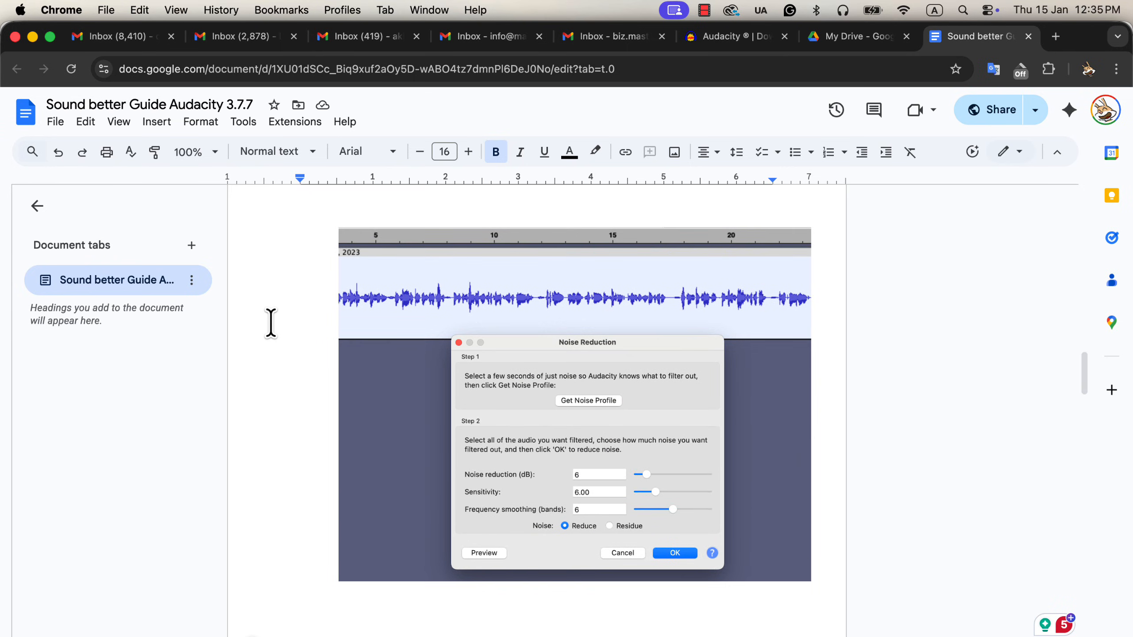
pyautogui.scroll(-3, 270, 323)
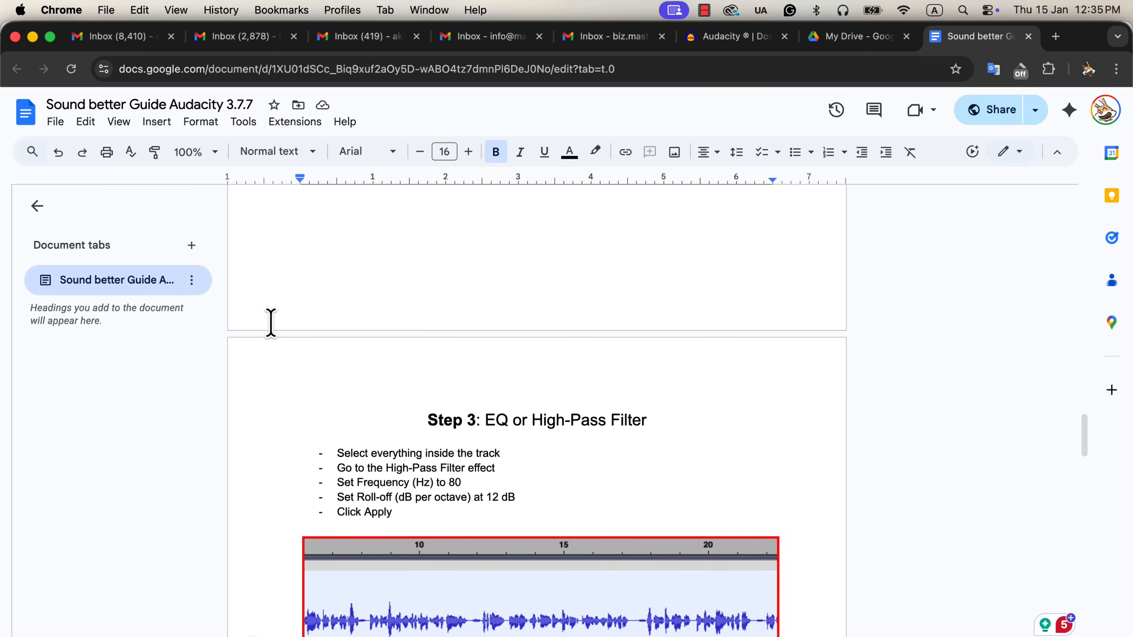
# Switch to Audacity, listen to the Preset2 recording from about 1 second, and select the whole clip
pyautogui.press('super+Tab')
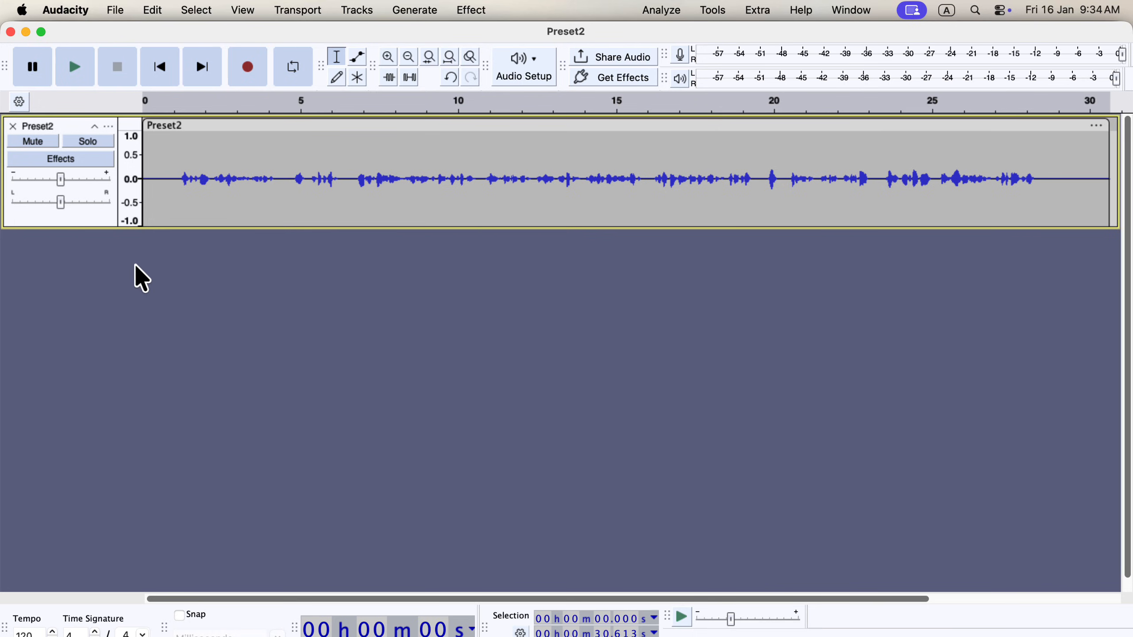
pyautogui.click(176, 179)
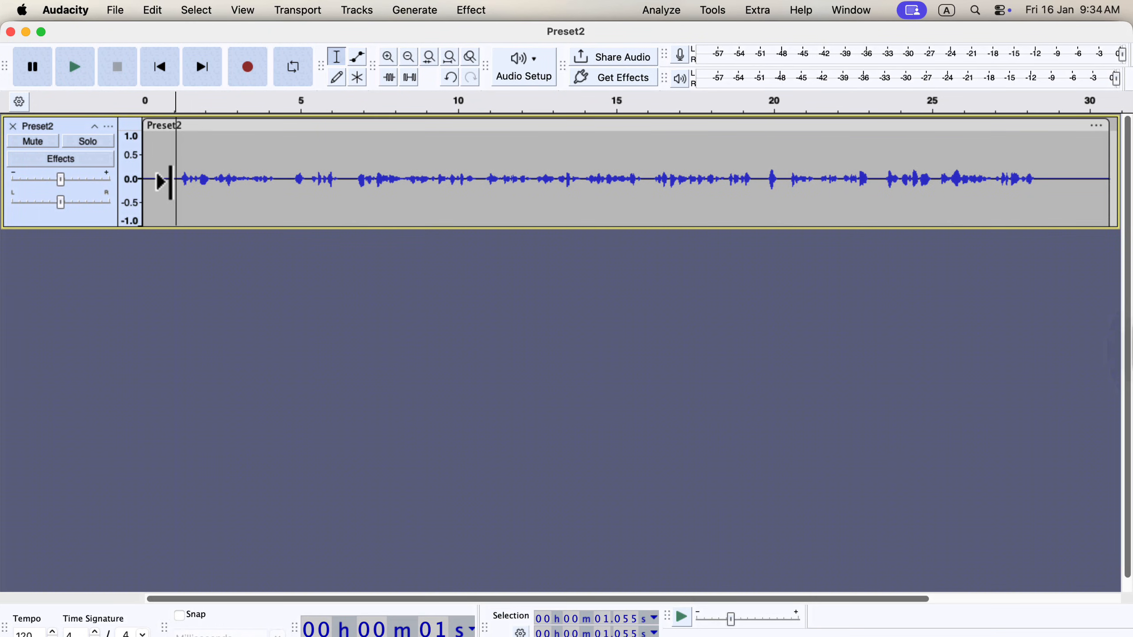
pyautogui.press('space')
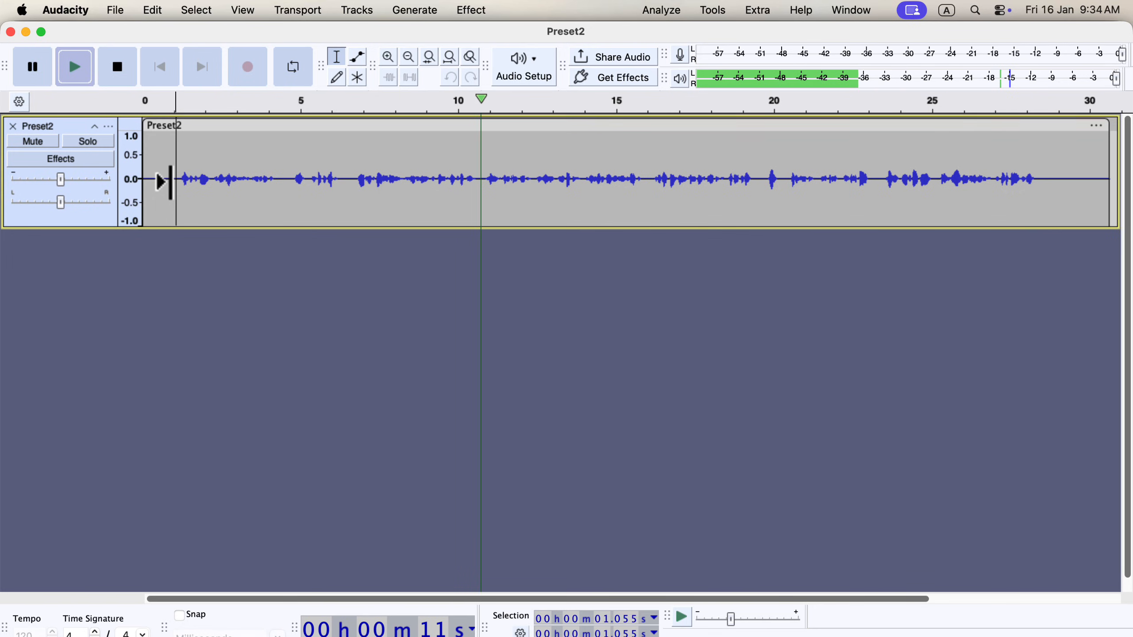
pyautogui.press('space')
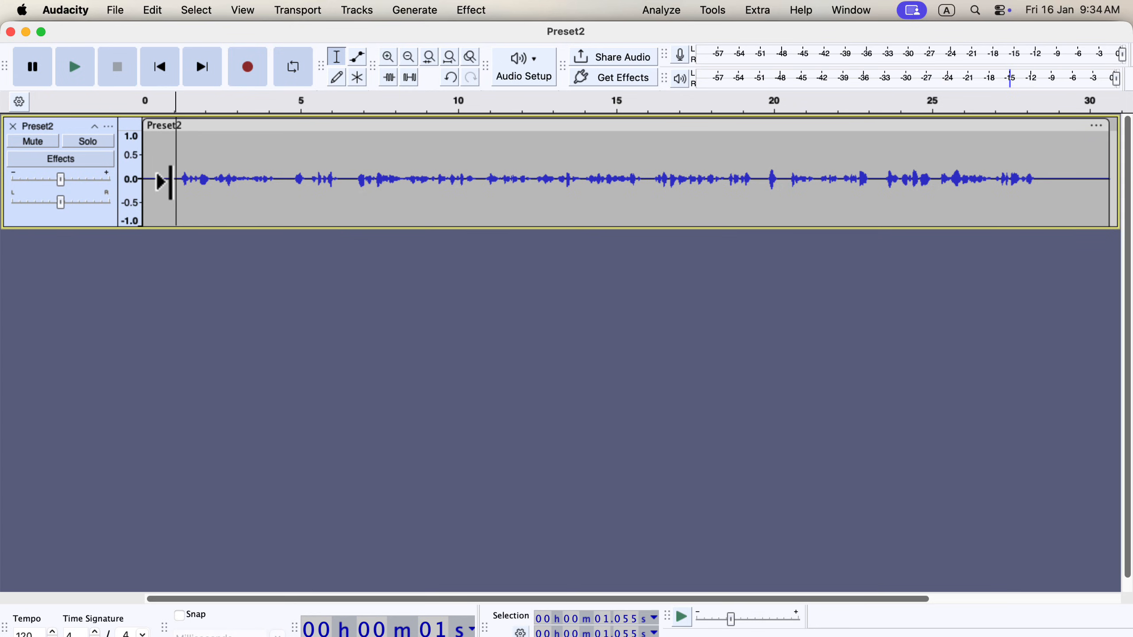
pyautogui.doubleClick(242, 177)
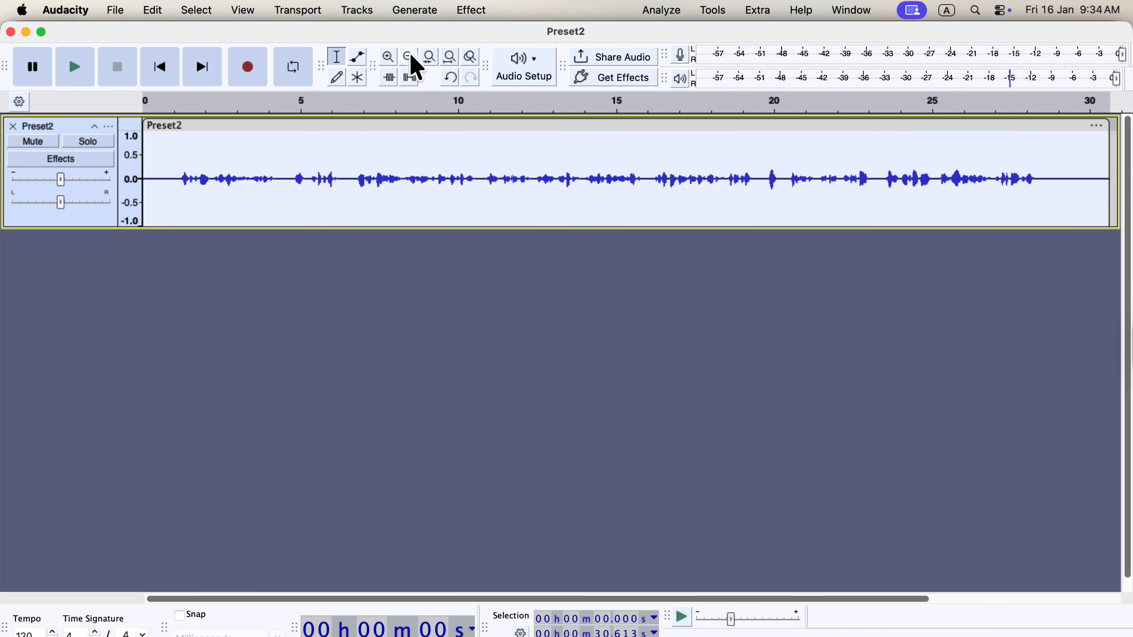
pyautogui.click(470, 11)
pyautogui.moveTo(498, 135)
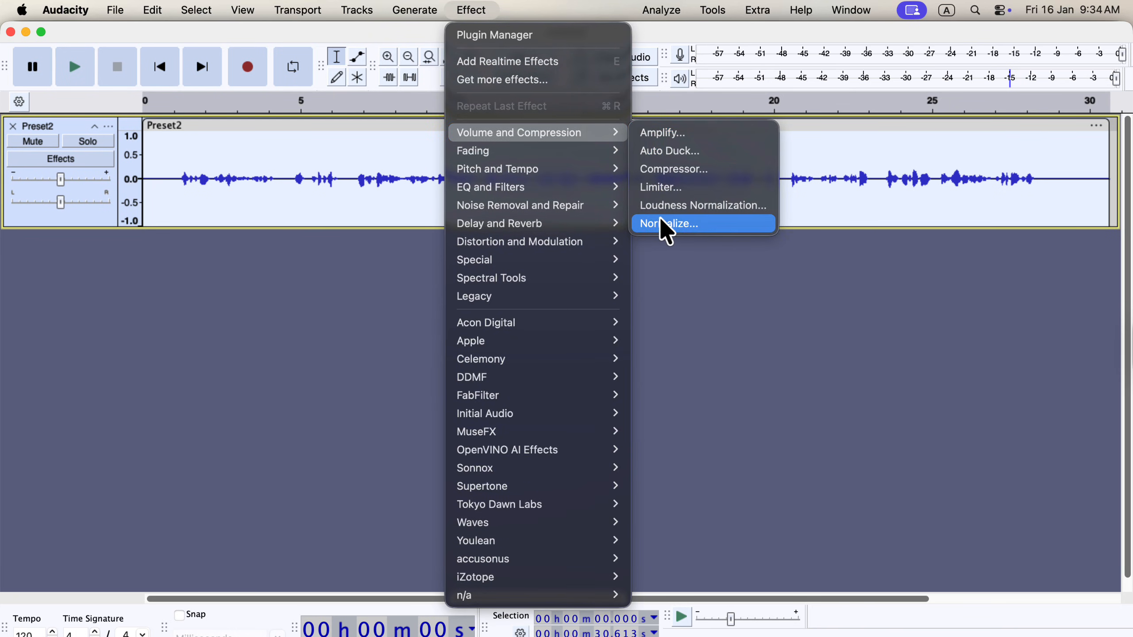
pyautogui.click(715, 221)
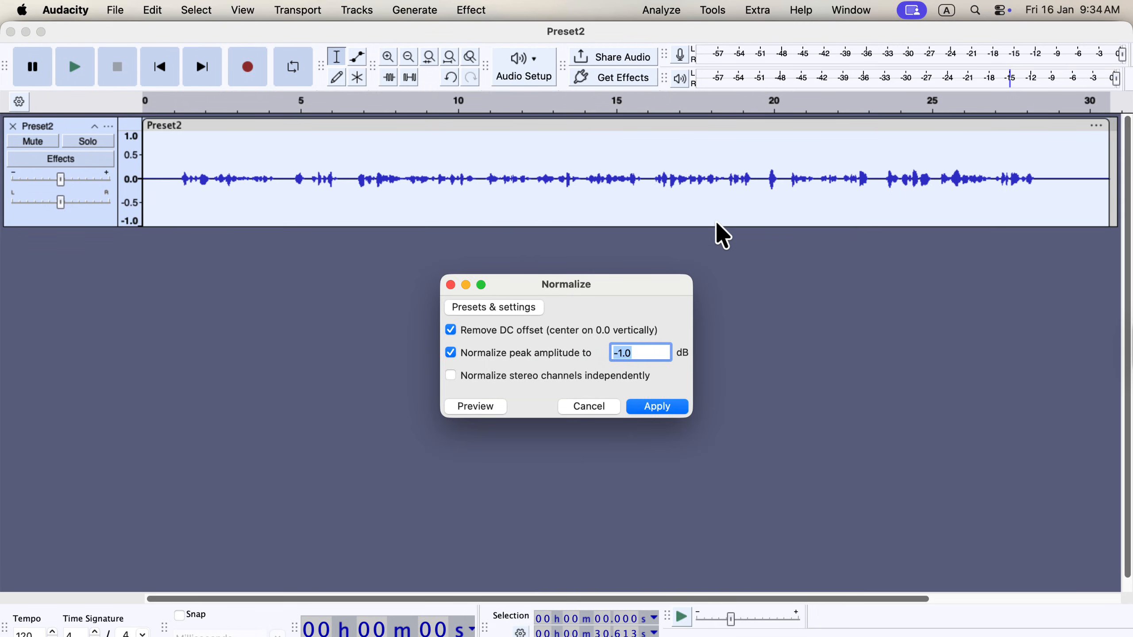
pyautogui.click(528, 313)
pyautogui.moveTo(534, 384)
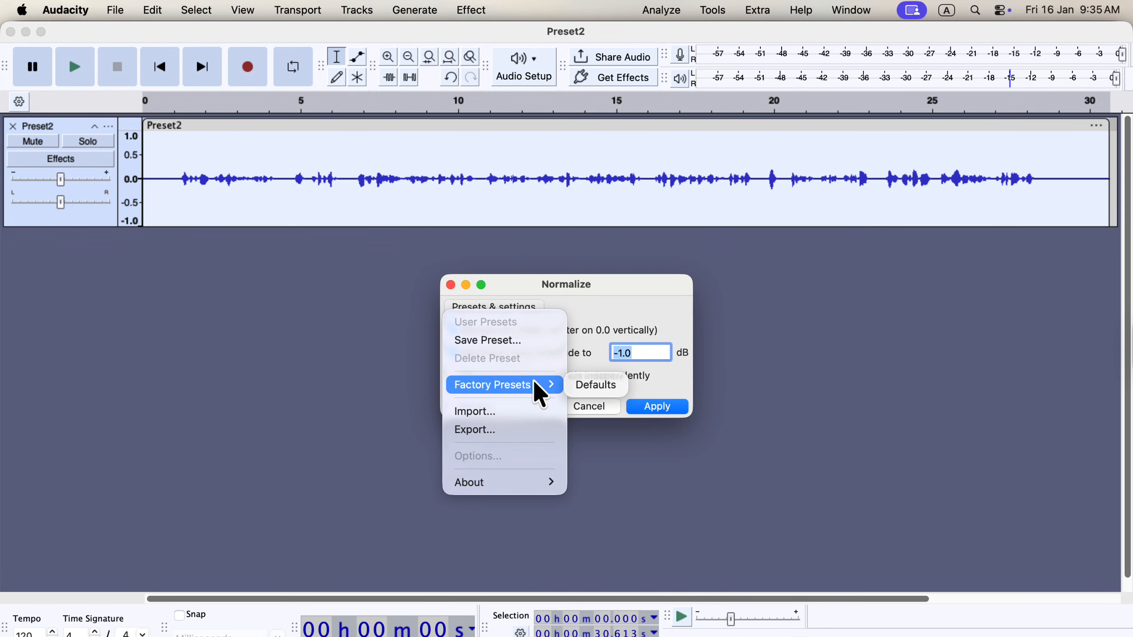
pyautogui.click(602, 384)
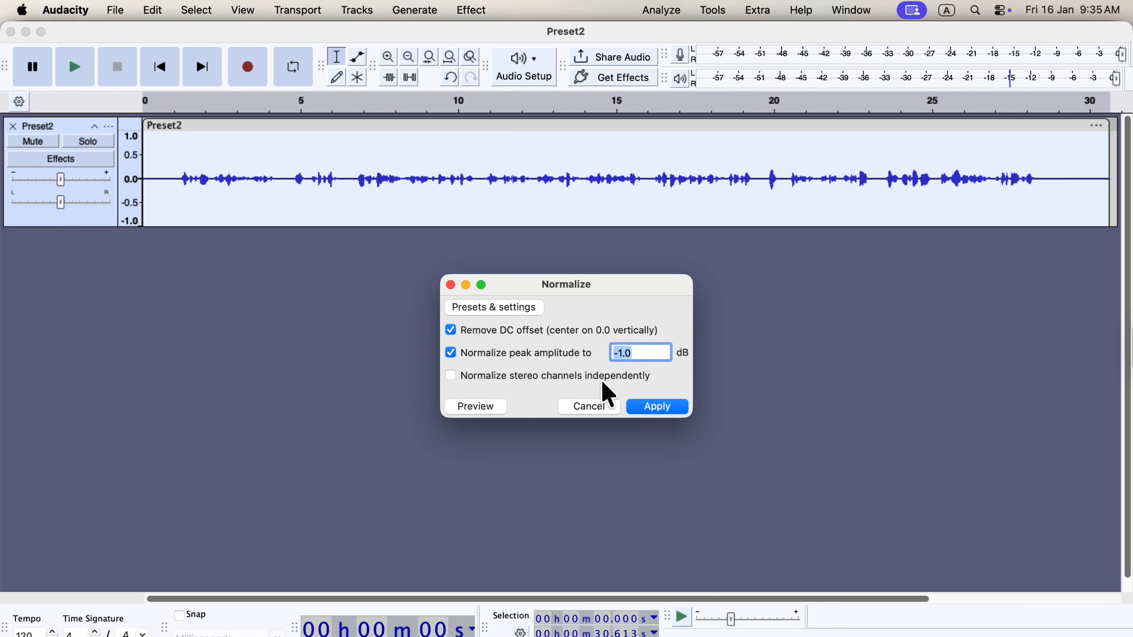
pyautogui.click(623, 353)
pyautogui.press('BackSpace')
pyautogui.write('3')
# Switch to the ACX audio submission requirements page in Chrome and read the volume, peak level and noise floor rules
pyautogui.press('super+Tab')
pyautogui.press('super+Tab')
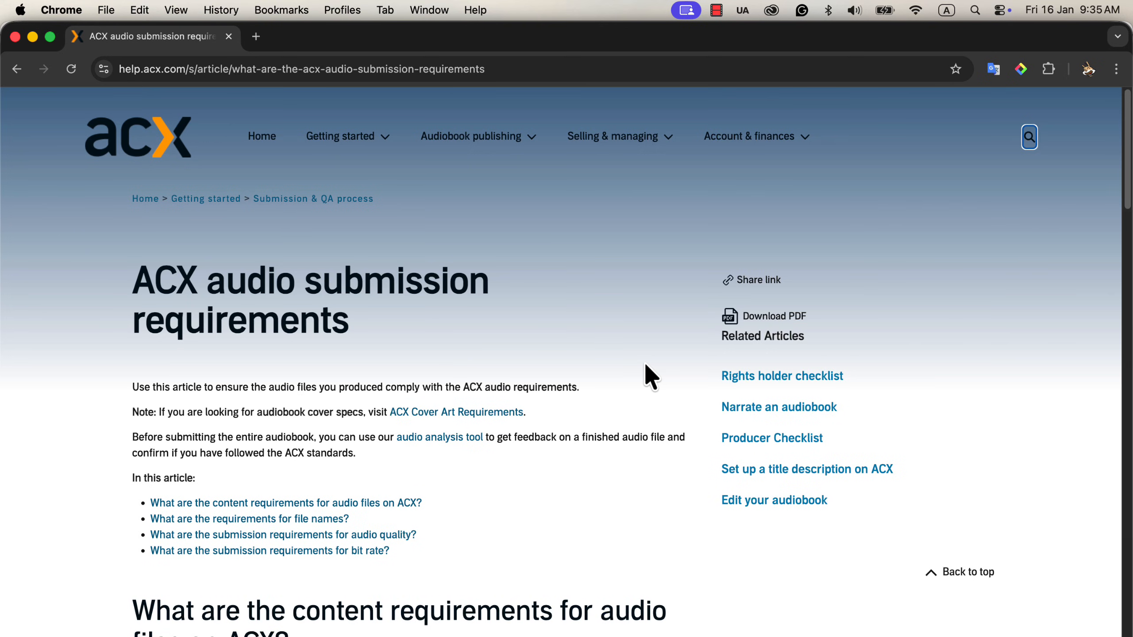
pyautogui.scroll(-15, 645, 365)
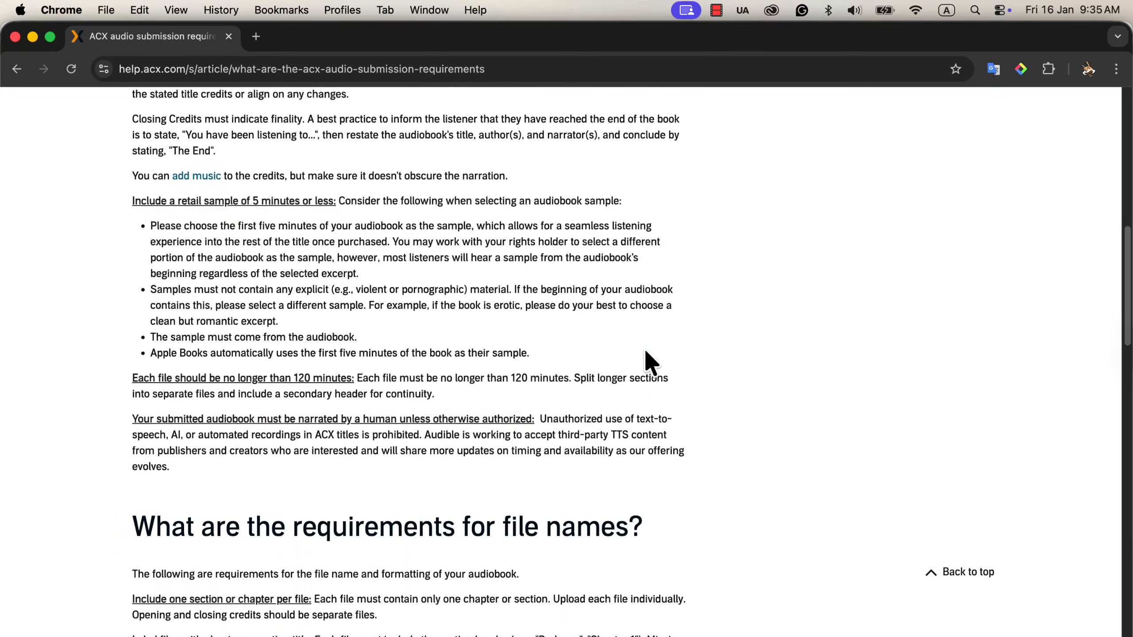
pyautogui.scroll(-1, 650, 364)
pyautogui.scroll(-10, 646, 353)
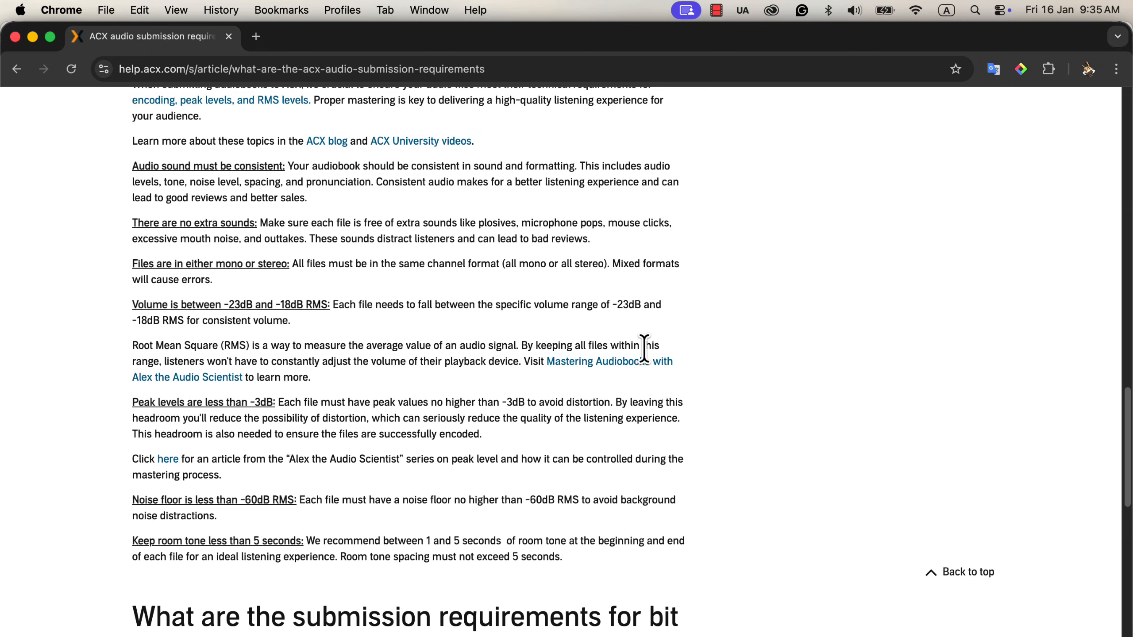
# Return to Audacity, cancel the Normalize dialog, and run ACX Check on the unprocessed clip
pyautogui.press('super+Tab')
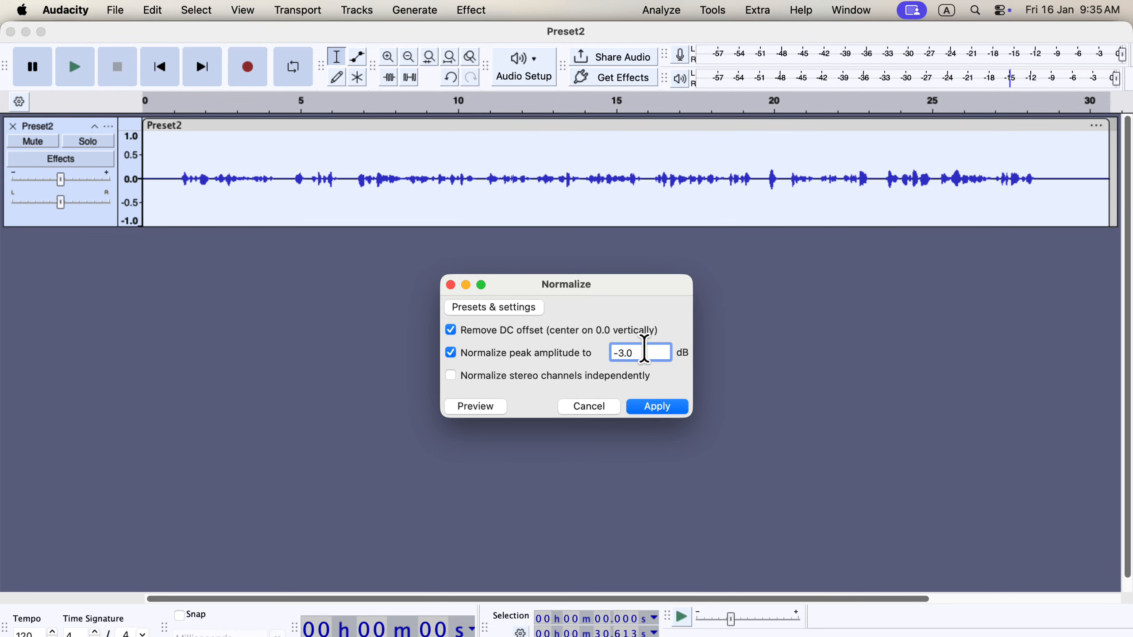
pyautogui.click(576, 410)
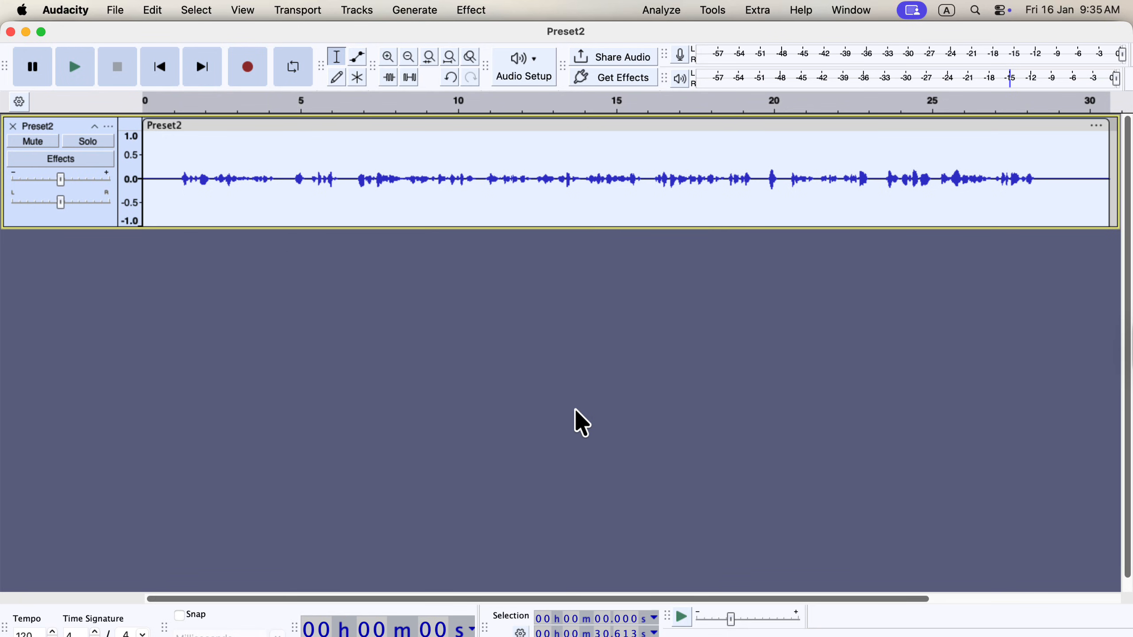
pyautogui.click(640, 8)
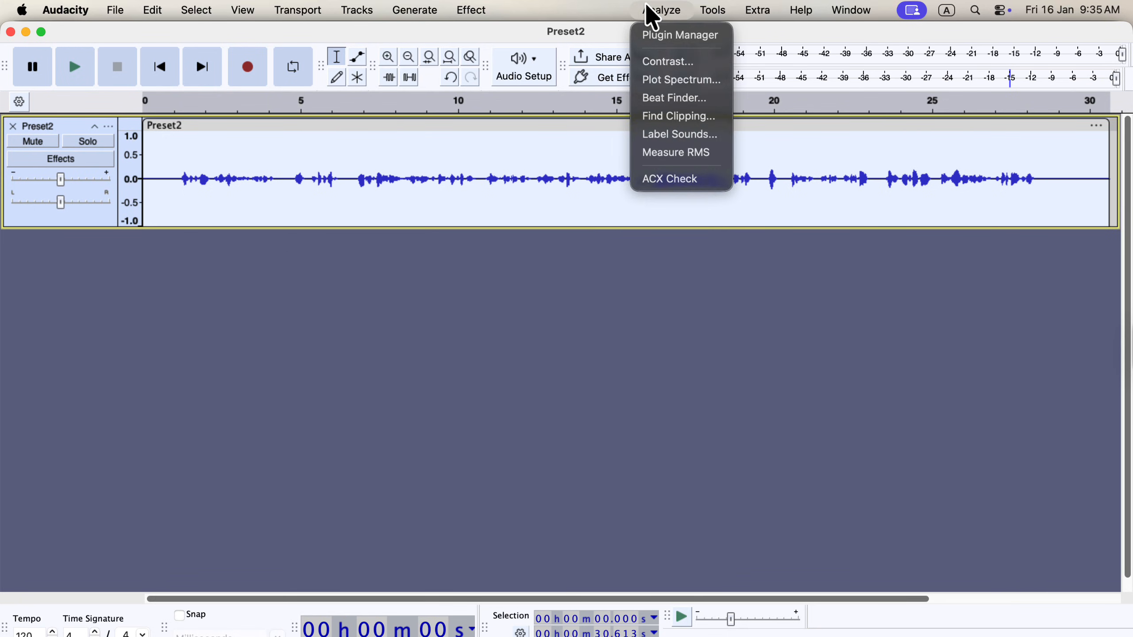
pyautogui.click(705, 179)
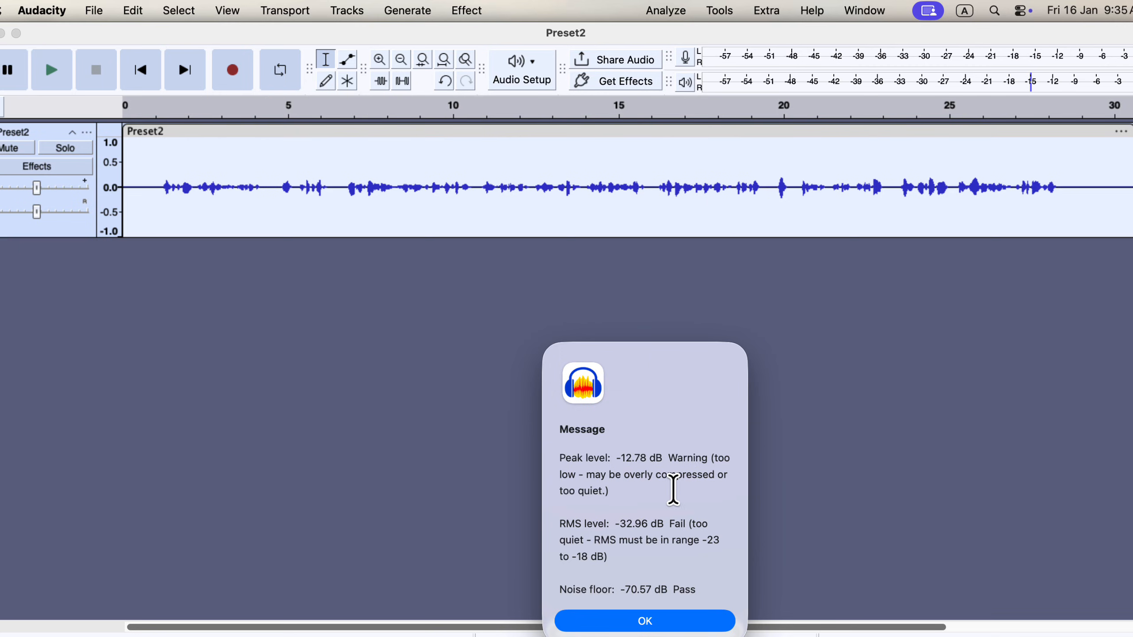
pyautogui.click(640, 621)
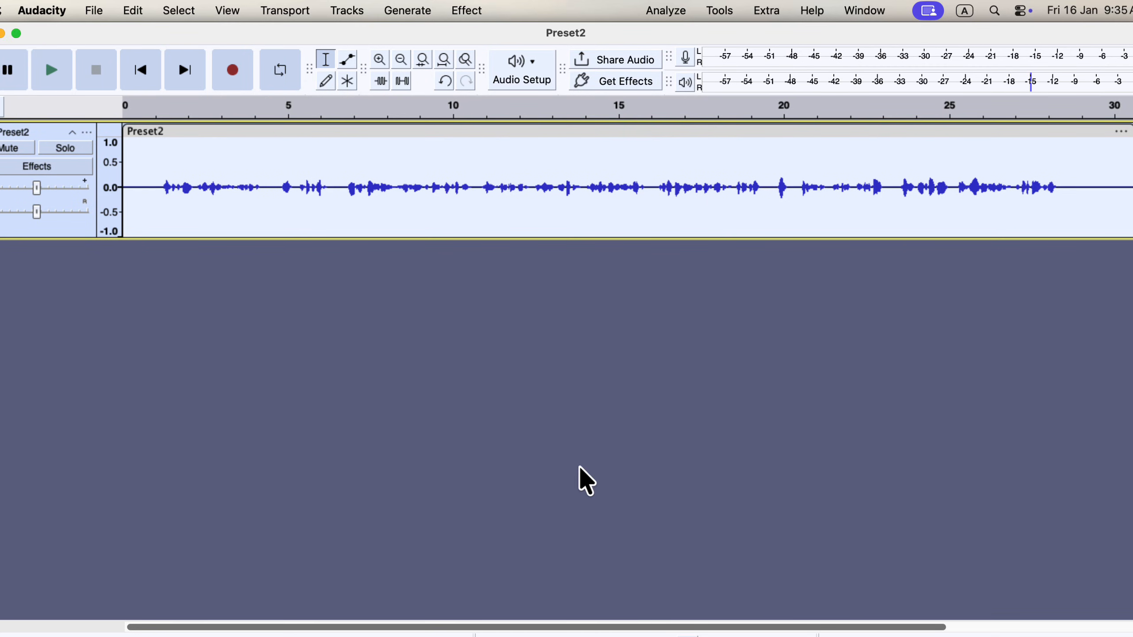
# Normalize the selected clip to a peak amplitude of -3.0 dB with DC offset removal on
pyautogui.click(464, 11)
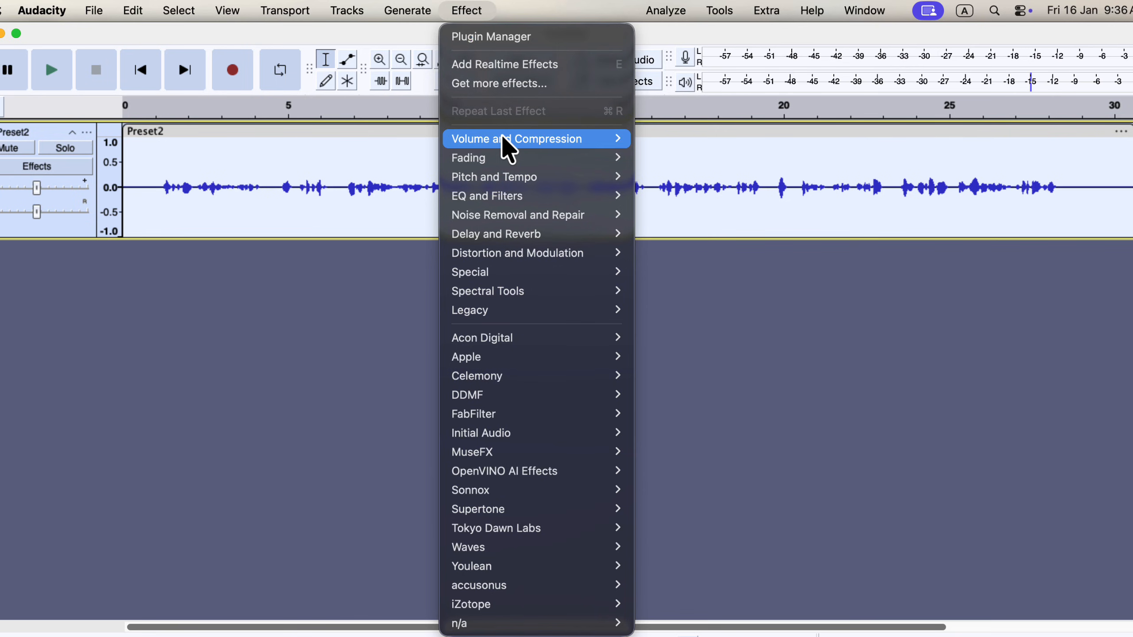
pyautogui.moveTo(501, 147)
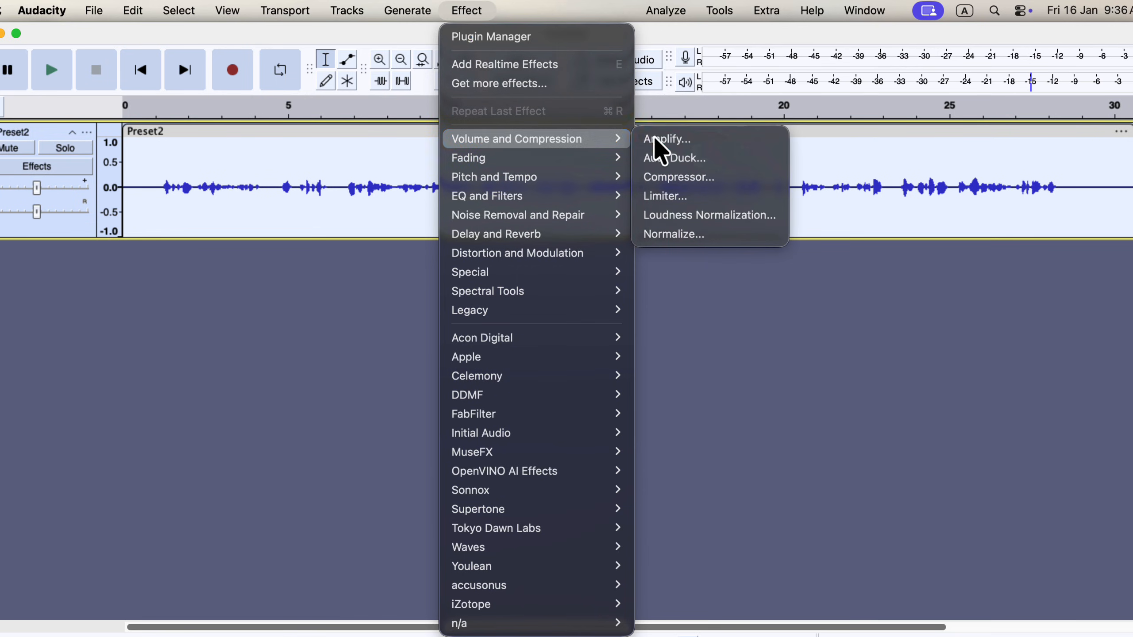
pyautogui.click(736, 242)
pyautogui.click(621, 369)
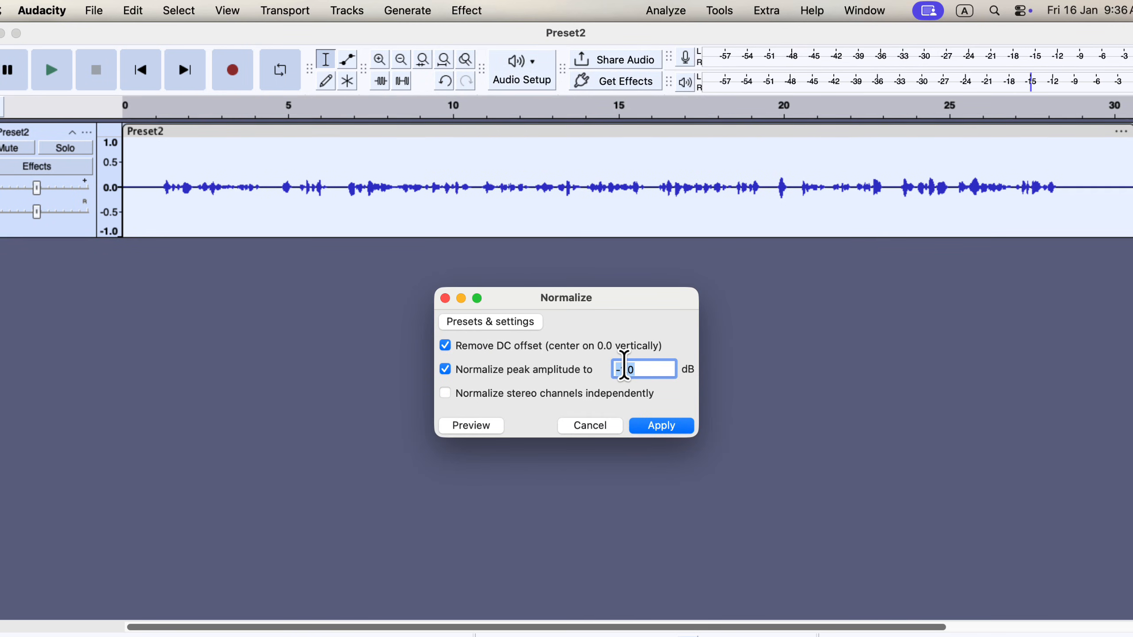
pyautogui.press('Delete')
pyautogui.write('3')
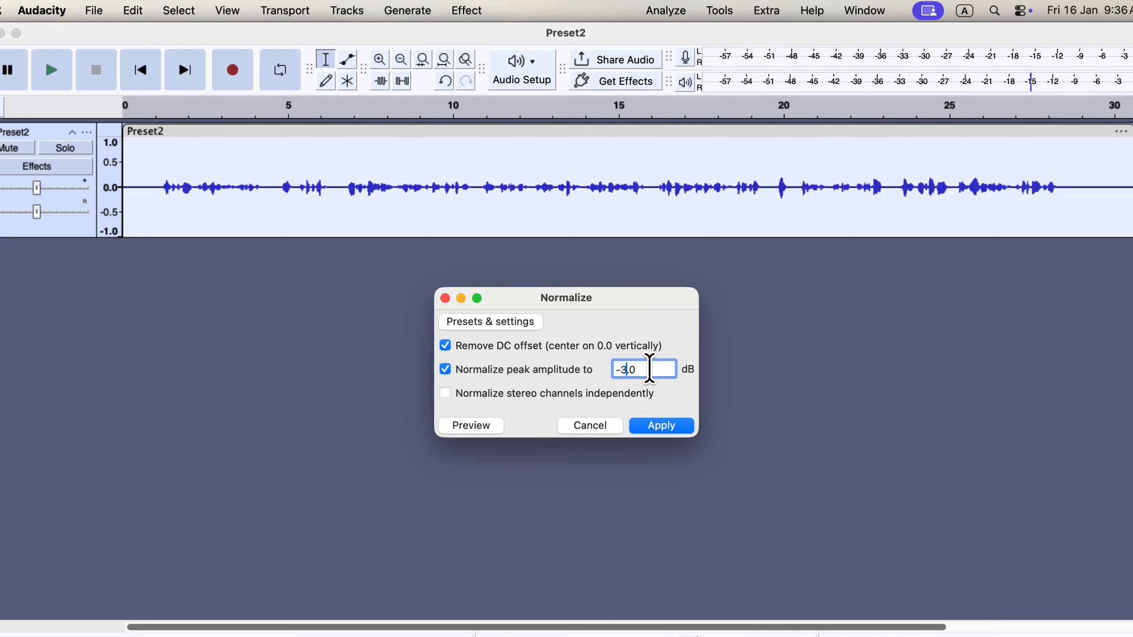
pyautogui.click(678, 426)
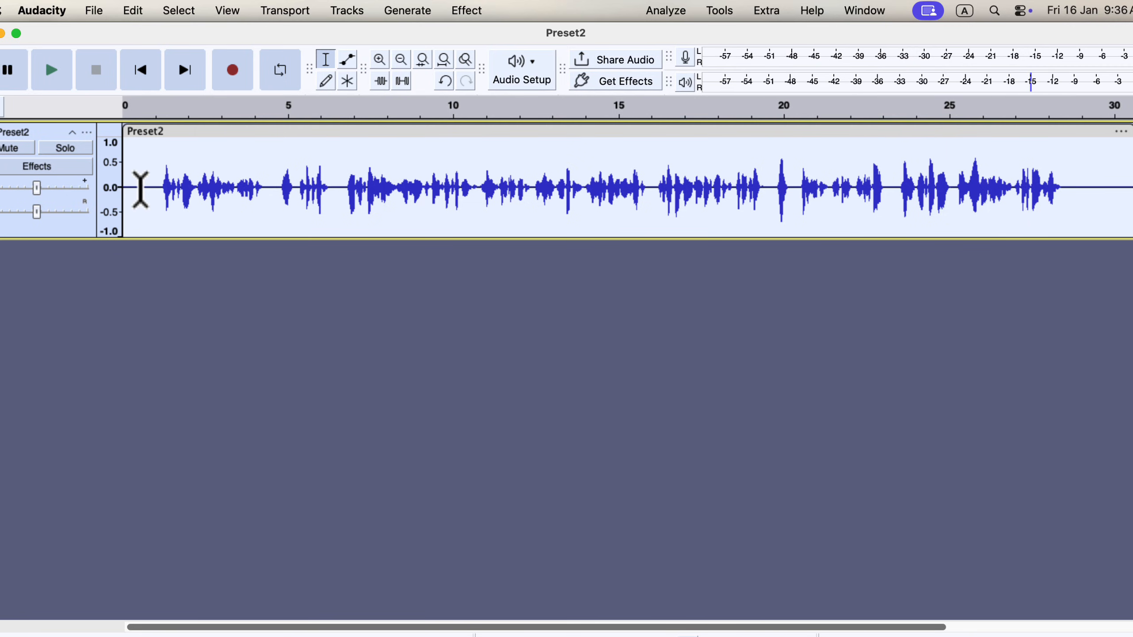
# Listen to part of the normalized recording from near its beginning
pyautogui.click(139, 183)
pyautogui.press('space')
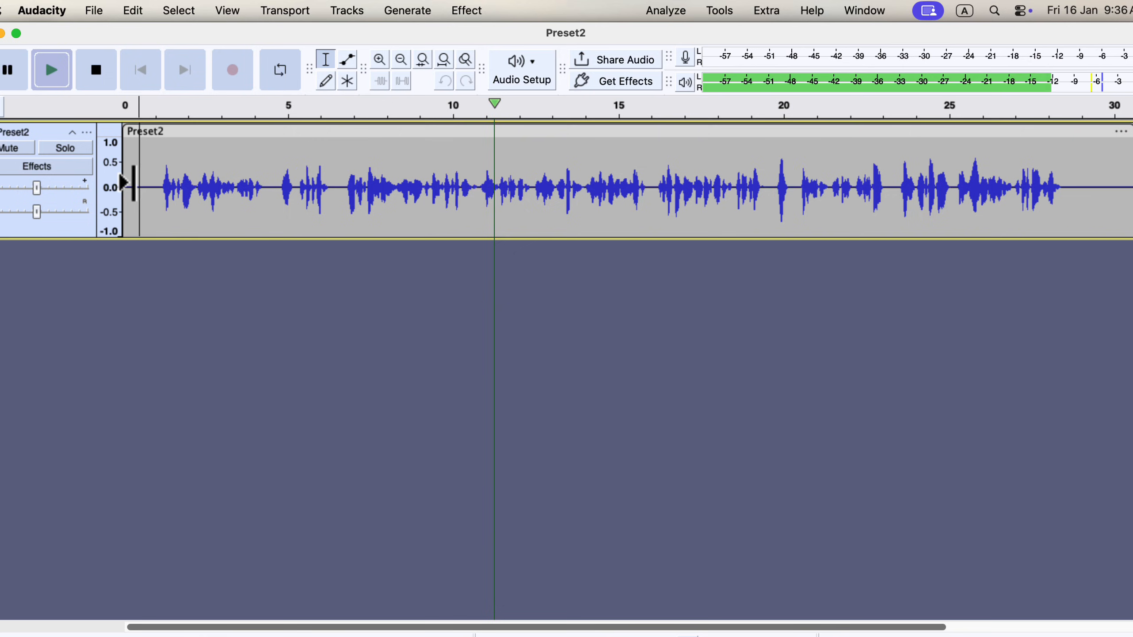
pyautogui.press('space')
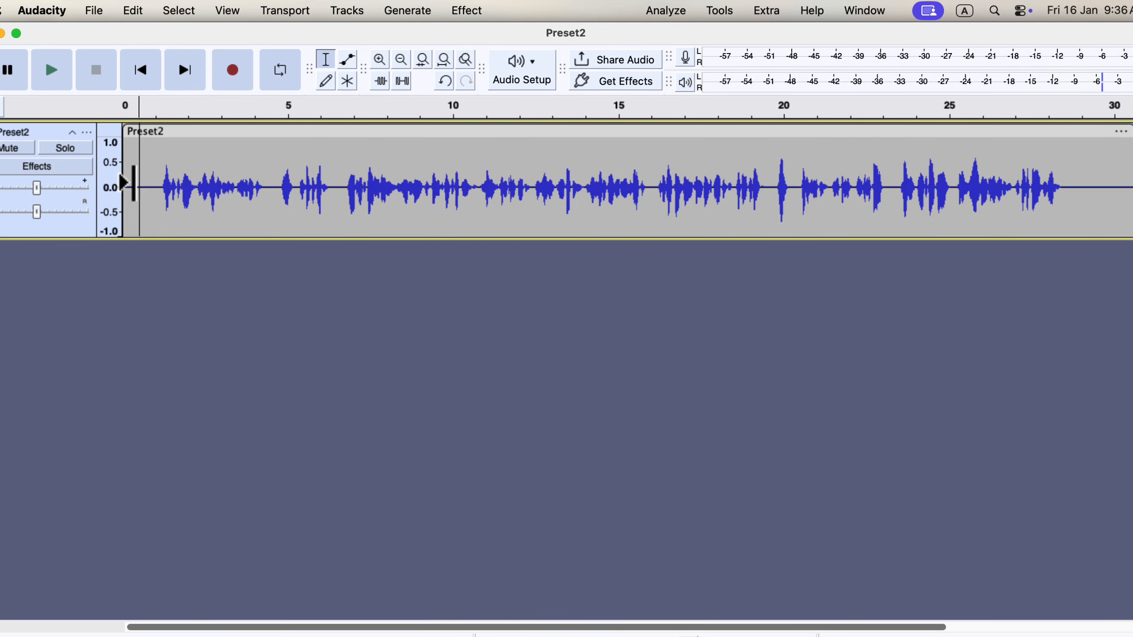
# Select the whole normalized clip and run ACX Check on it
pyautogui.doubleClick(183, 183)
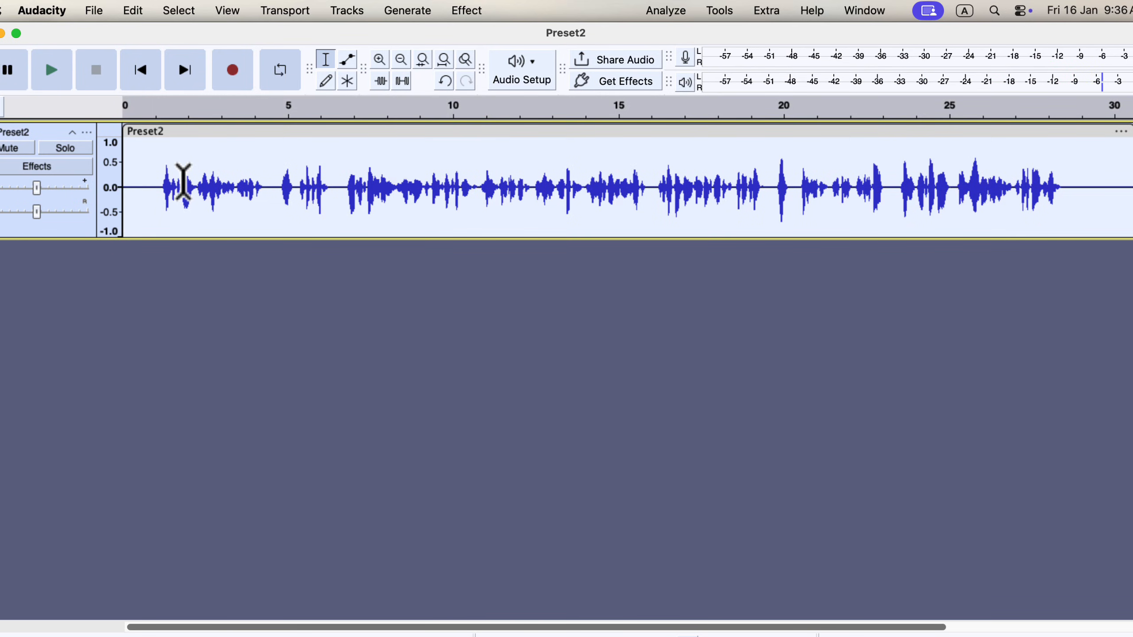
pyautogui.click(674, 10)
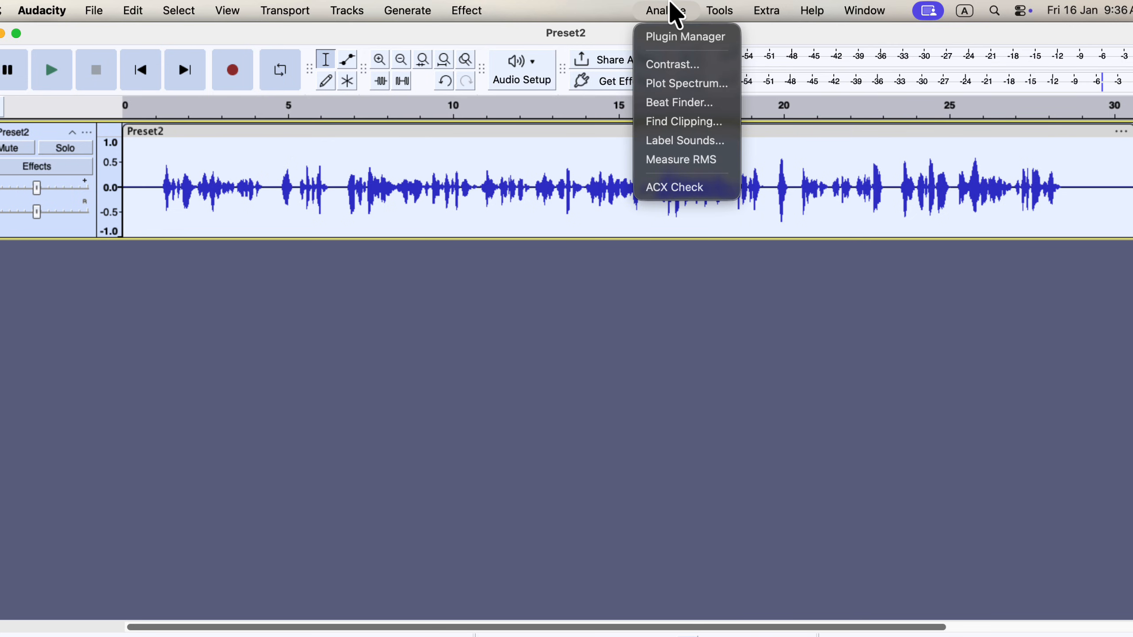
pyautogui.click(723, 189)
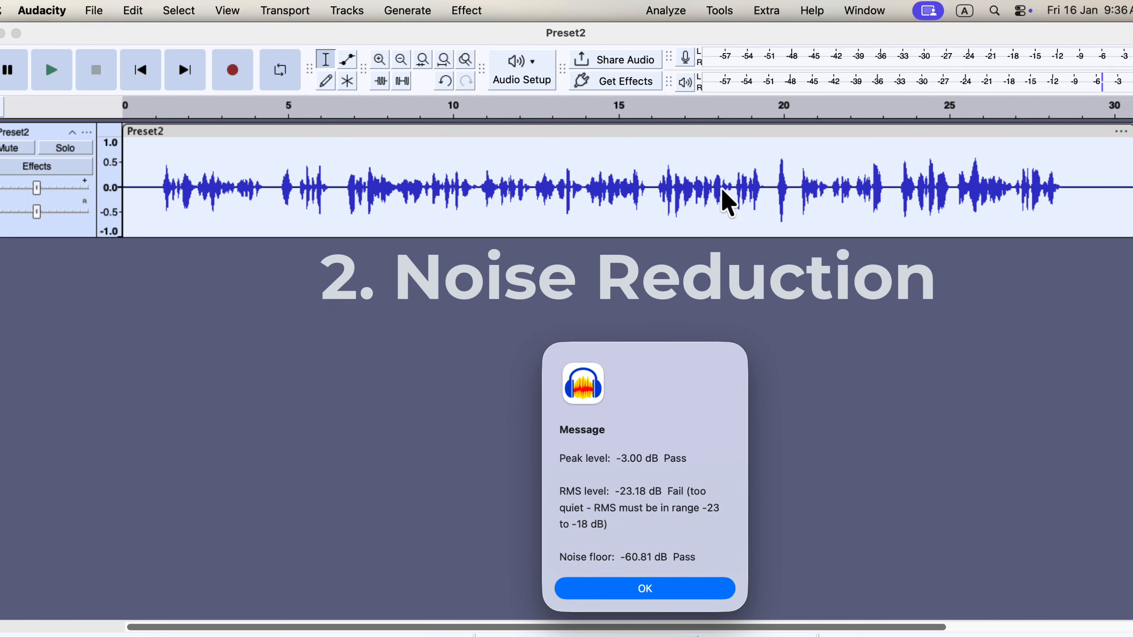
# Dismiss the ACX Check results and duplicate the whole NJ real raw clip onto a second track
pyautogui.click(600, 588)
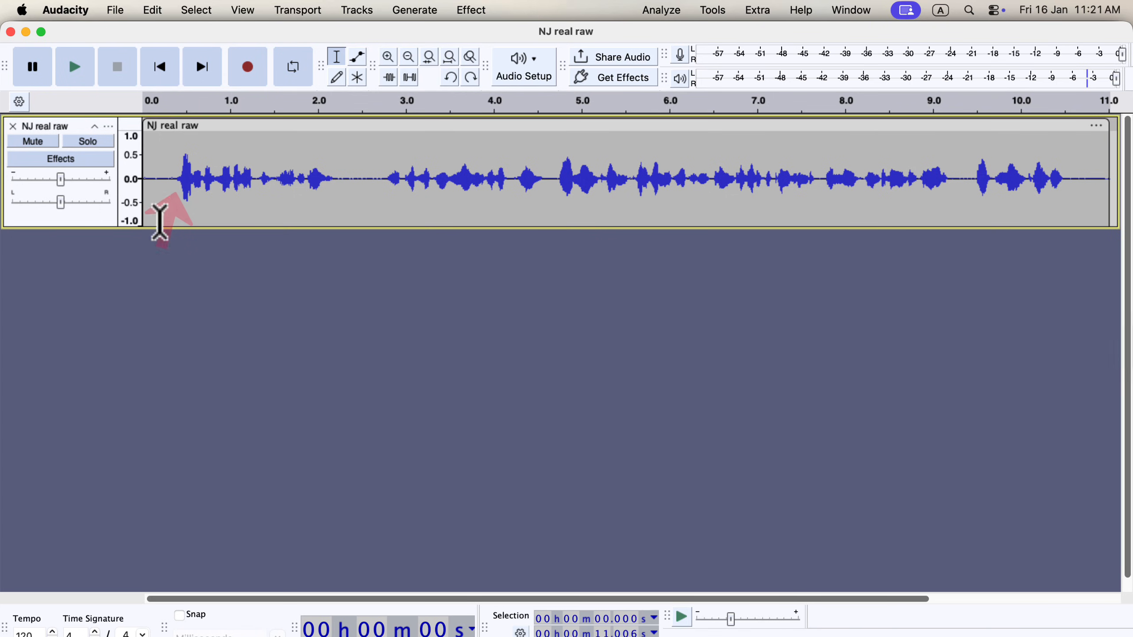
pyautogui.doubleClick(166, 179)
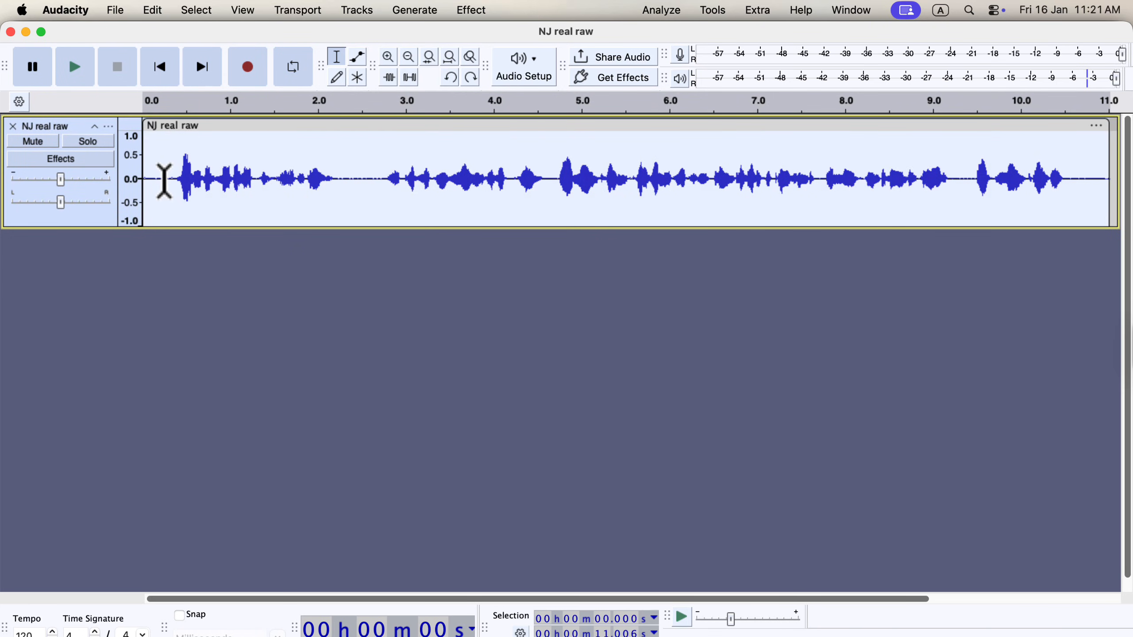
pyautogui.click(154, 10)
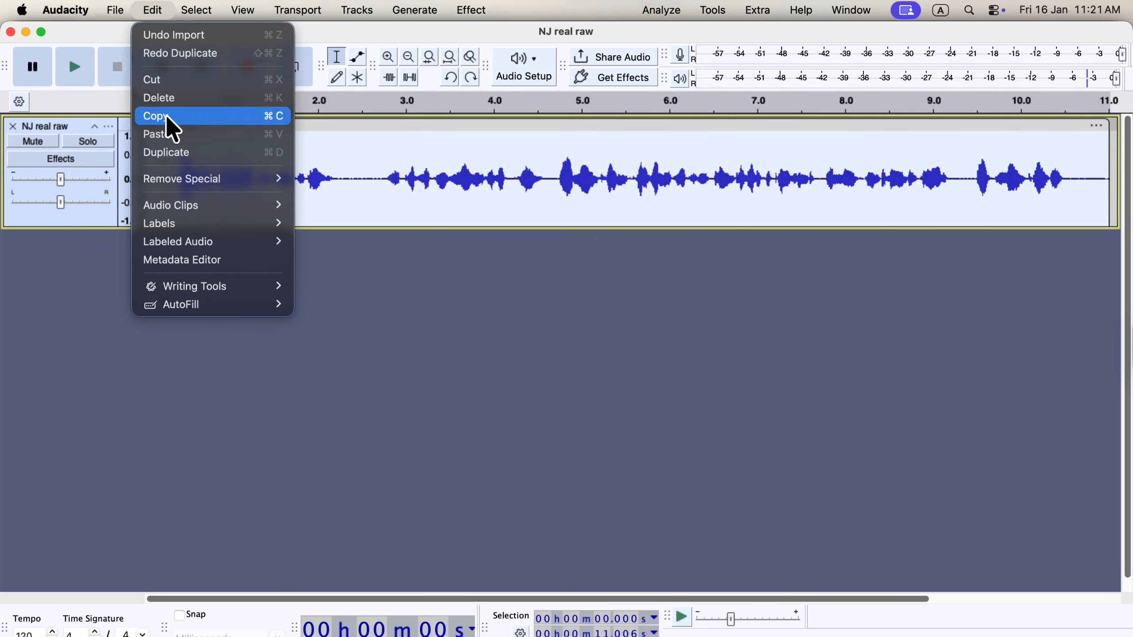
pyautogui.click(172, 153)
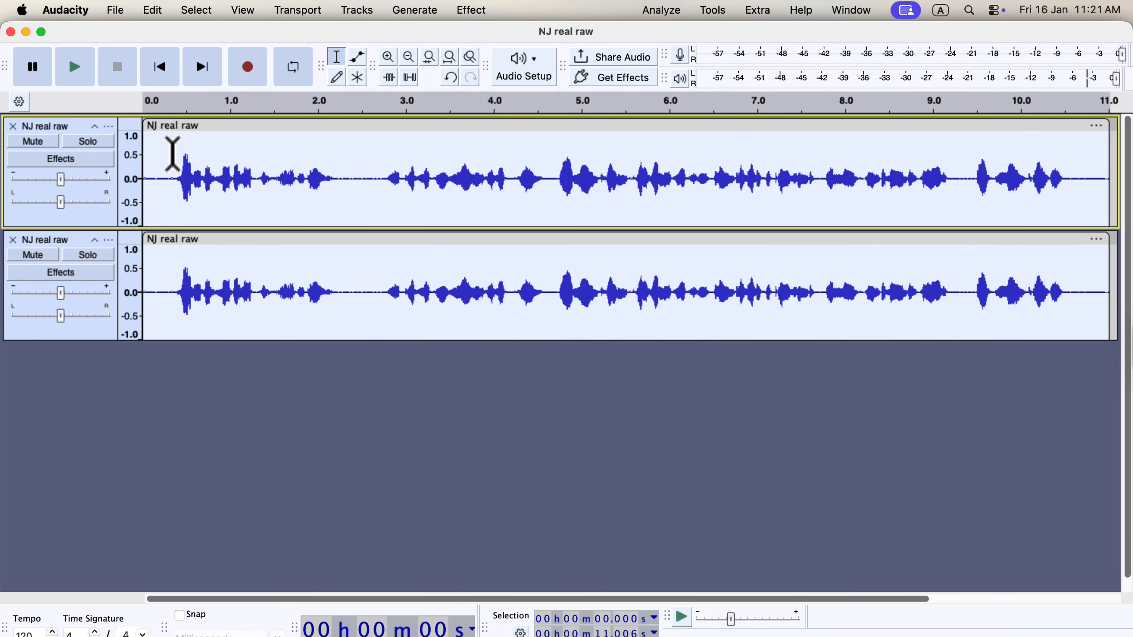
# Apply the Clear Vocal 3.6 macro to the whole duplicated NJ real raw track
pyautogui.click(289, 268)
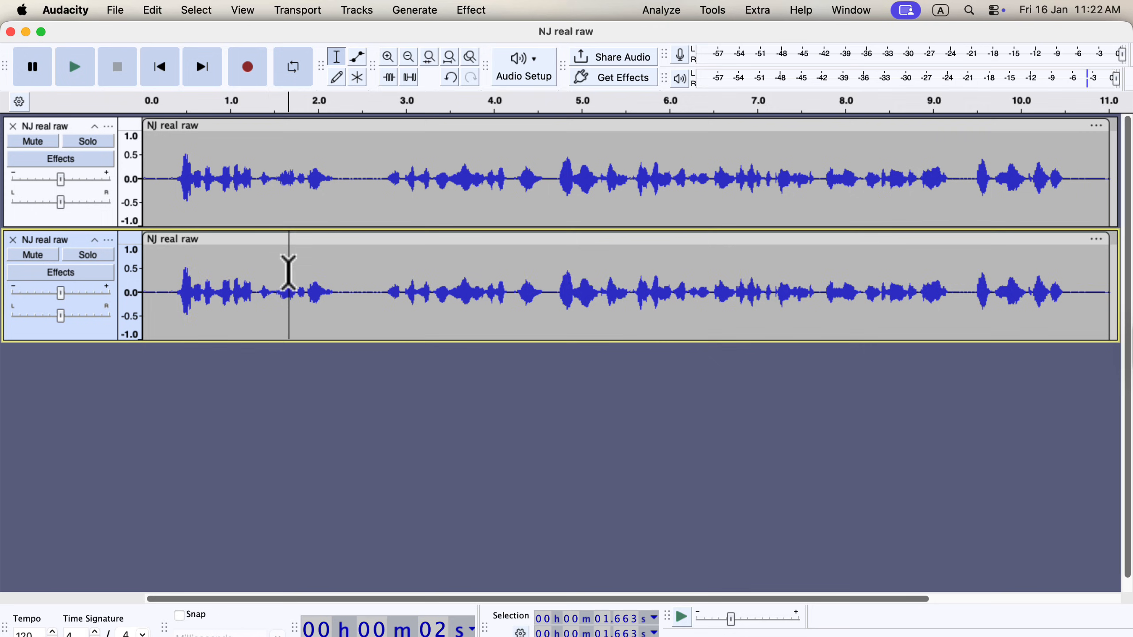
pyautogui.click(714, 10)
pyautogui.moveTo(735, 79)
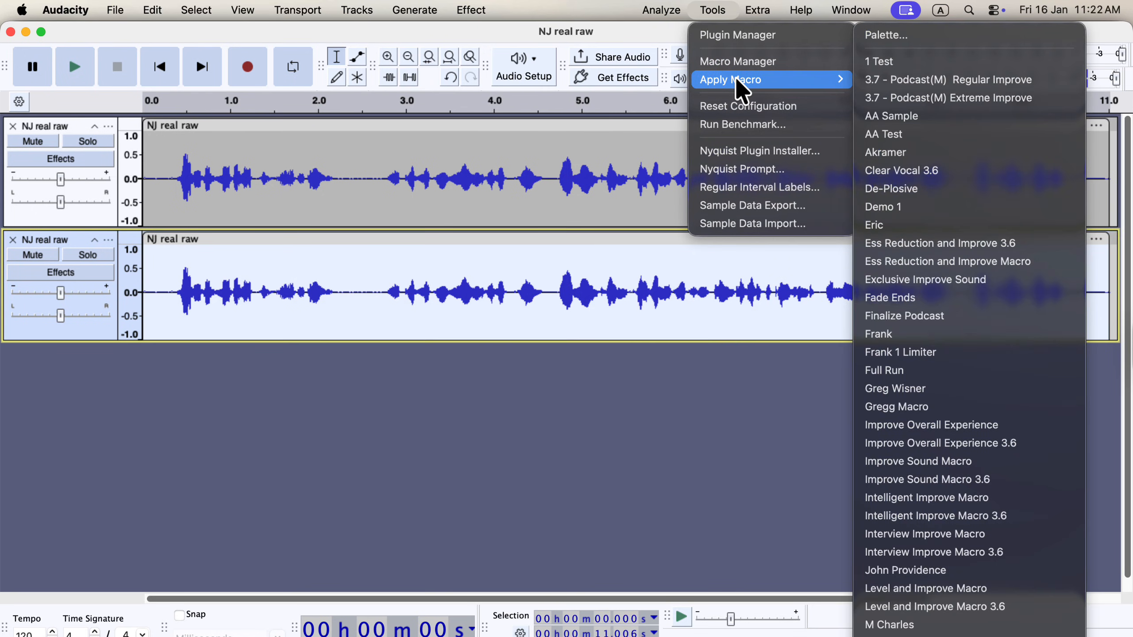
pyautogui.click(968, 170)
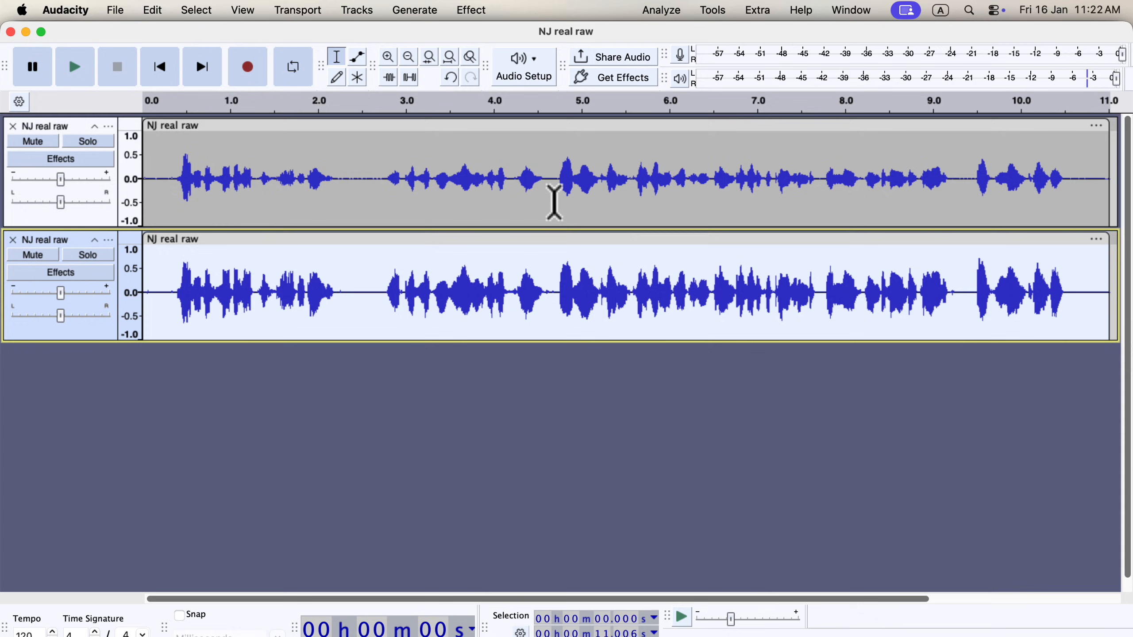
# Listen to the original track soloed from near its start, followed by the macro-processed copy soloed
pyautogui.click(98, 141)
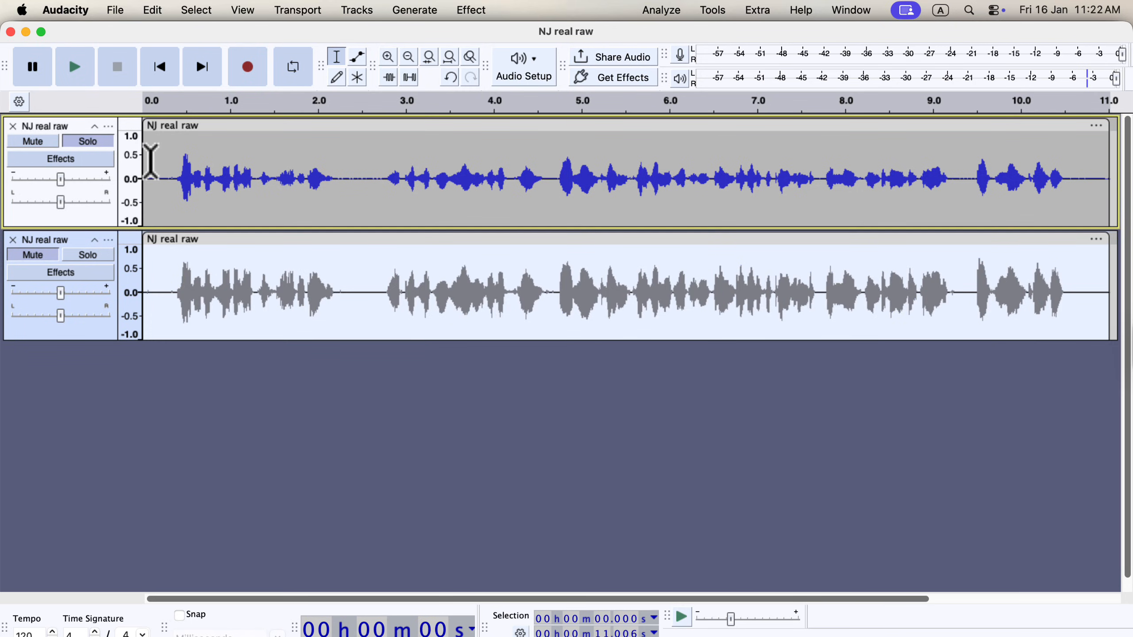
pyautogui.click(154, 160)
pyautogui.press('space')
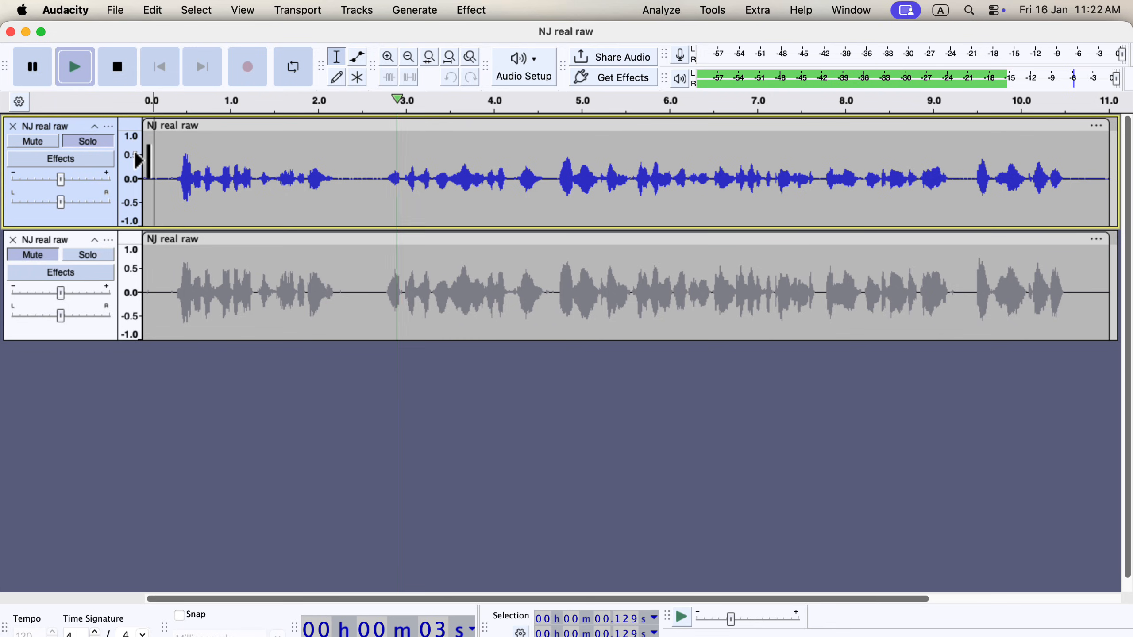
pyautogui.press('space')
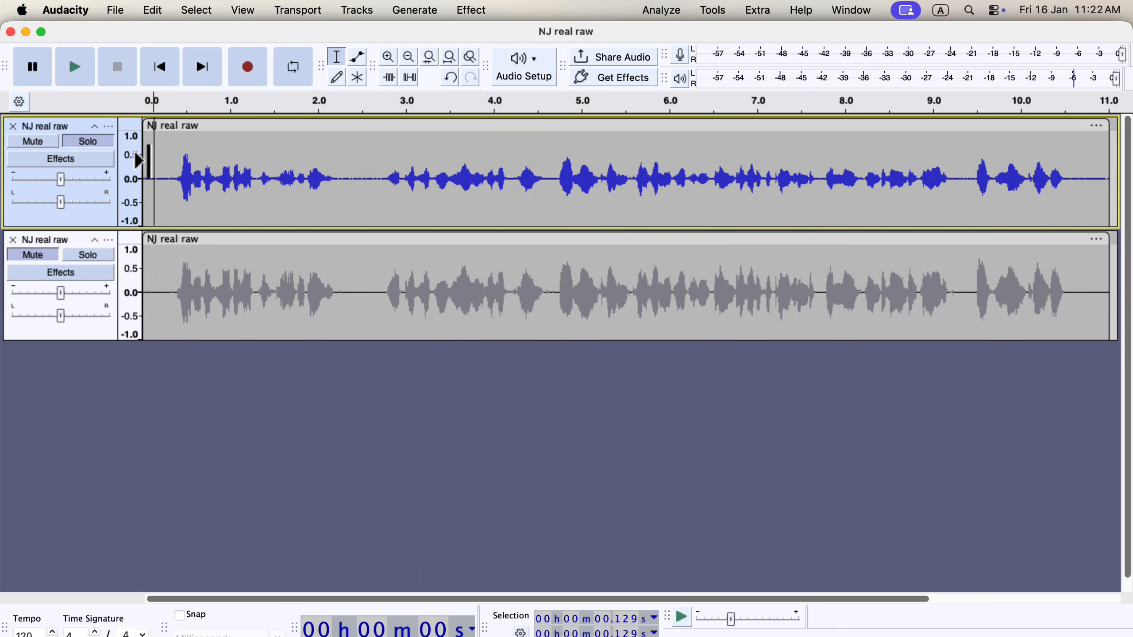
pyautogui.click(91, 256)
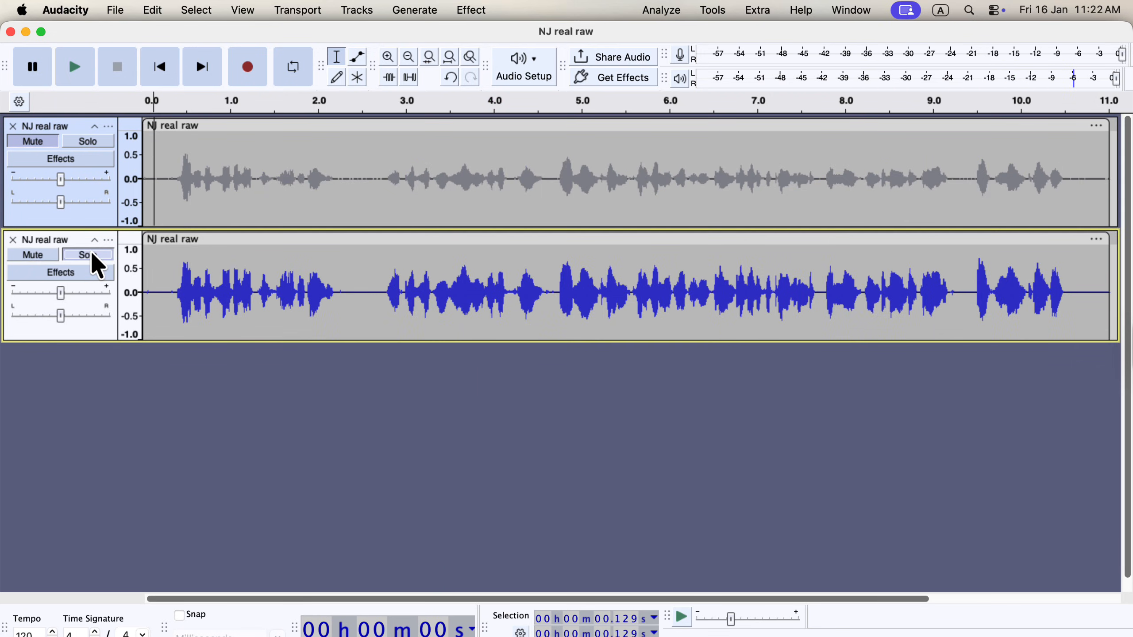
pyautogui.press('space')
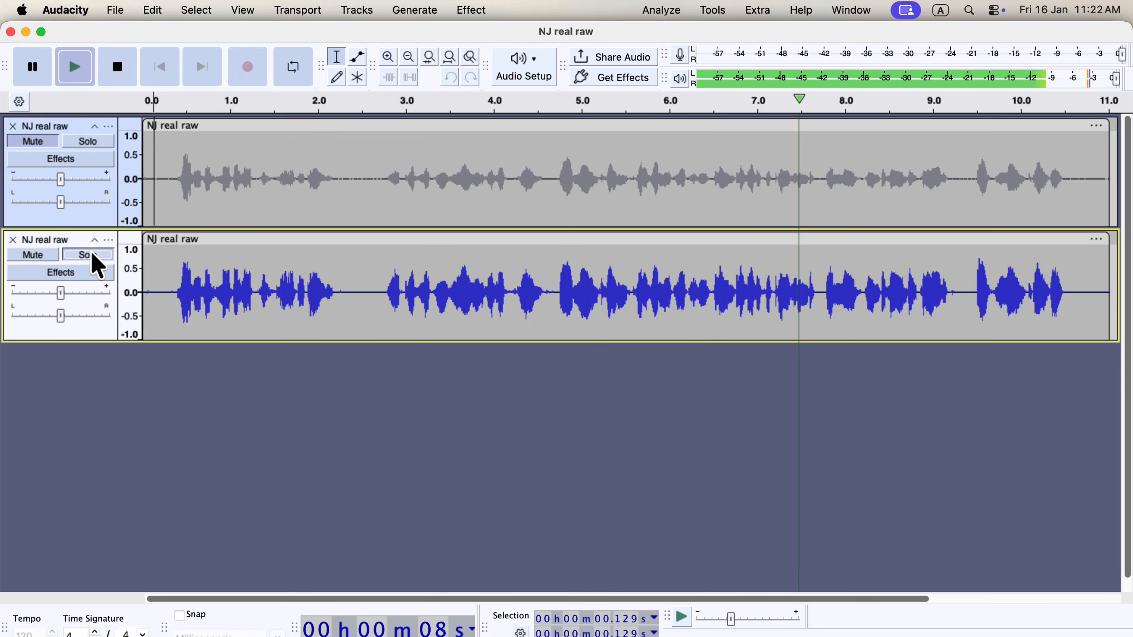
# Compare the two tracks during one playback by alternating solo between the original and the processed copy
pyautogui.click(91, 143)
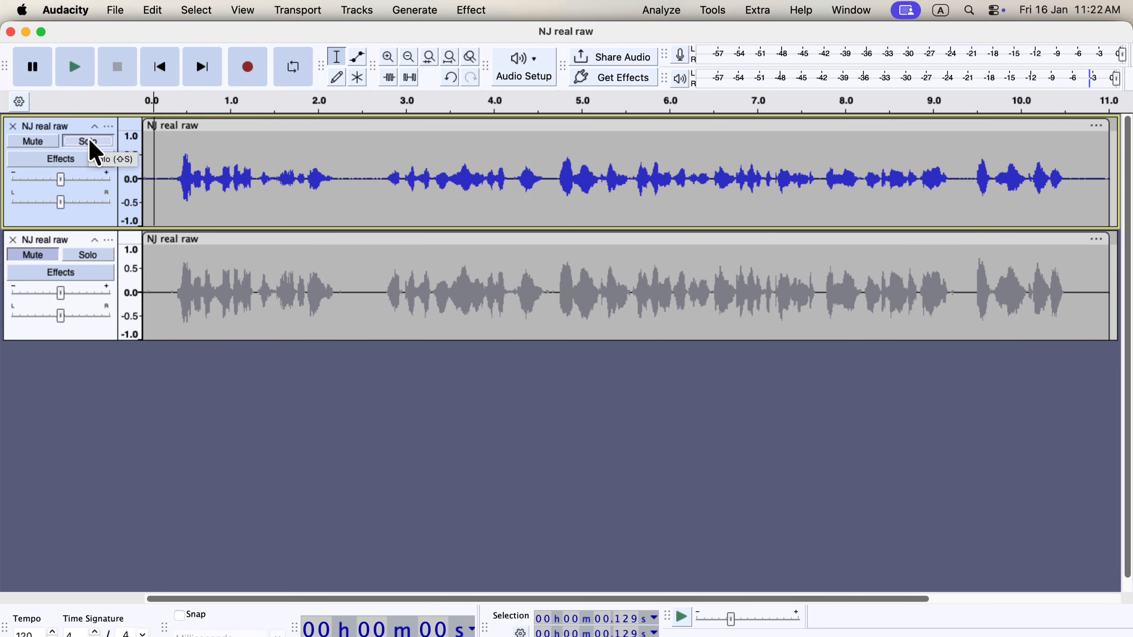
pyautogui.press('space')
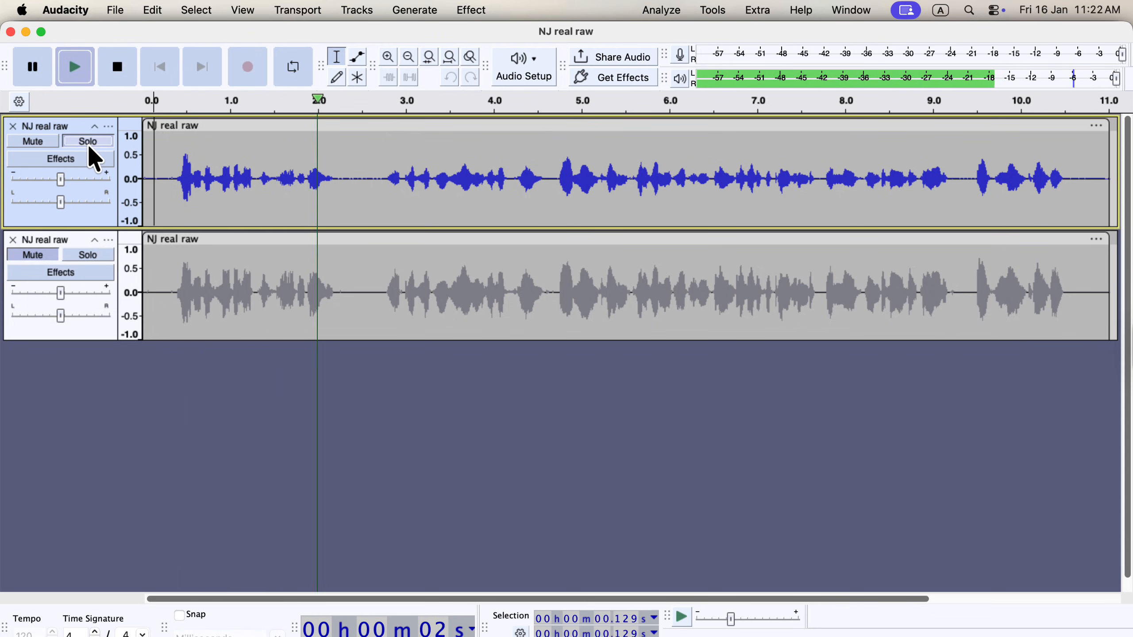
pyautogui.click(93, 255)
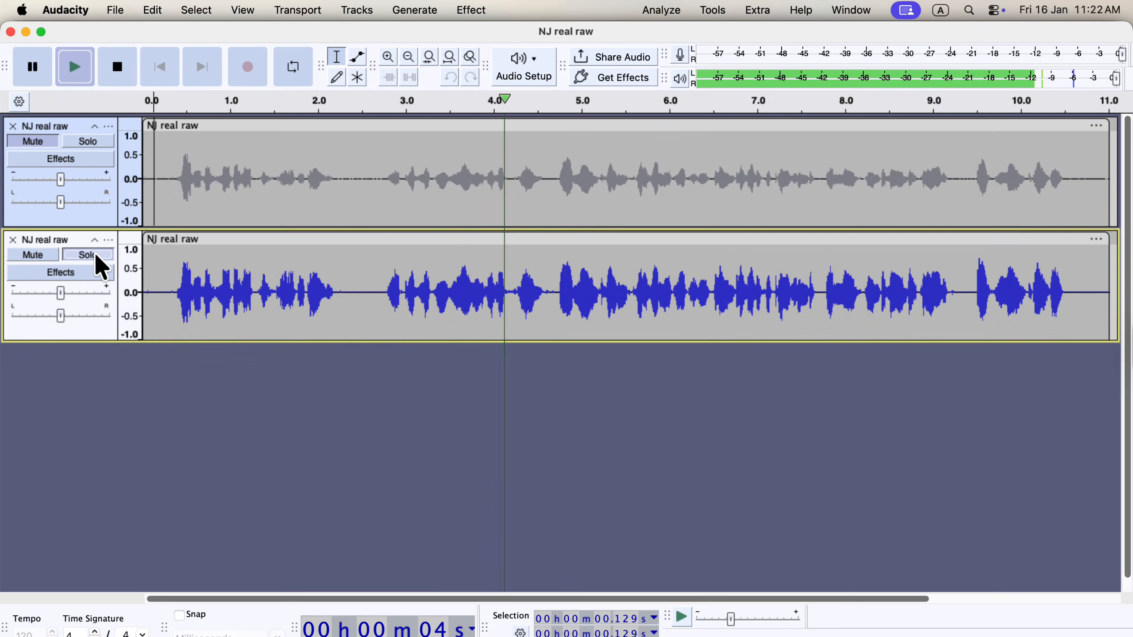
pyautogui.click(89, 143)
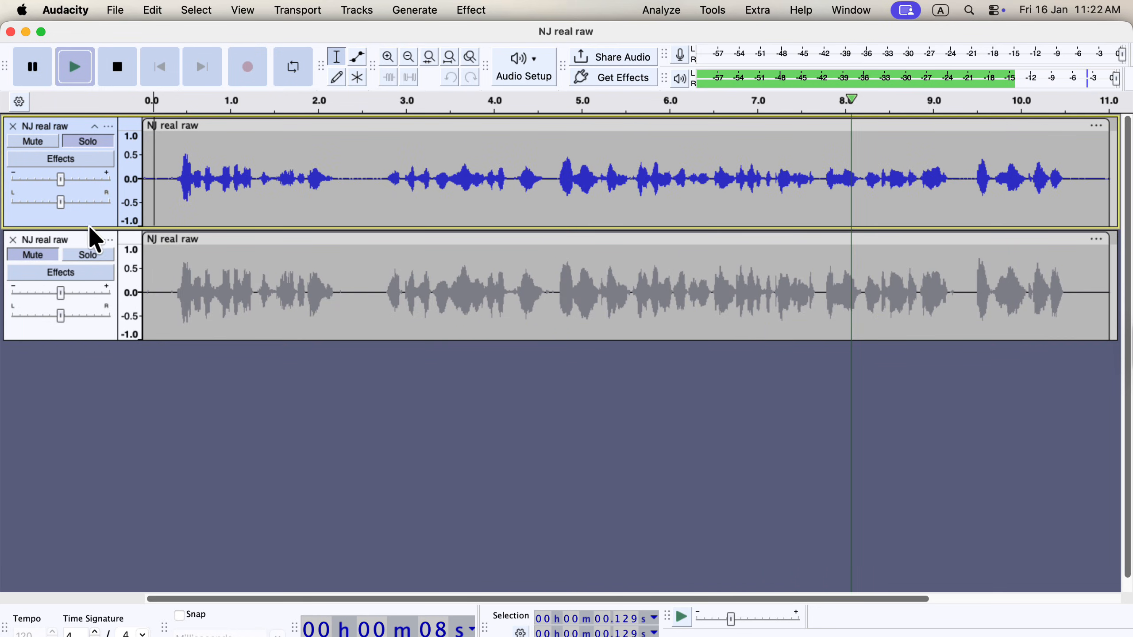
pyautogui.click(93, 256)
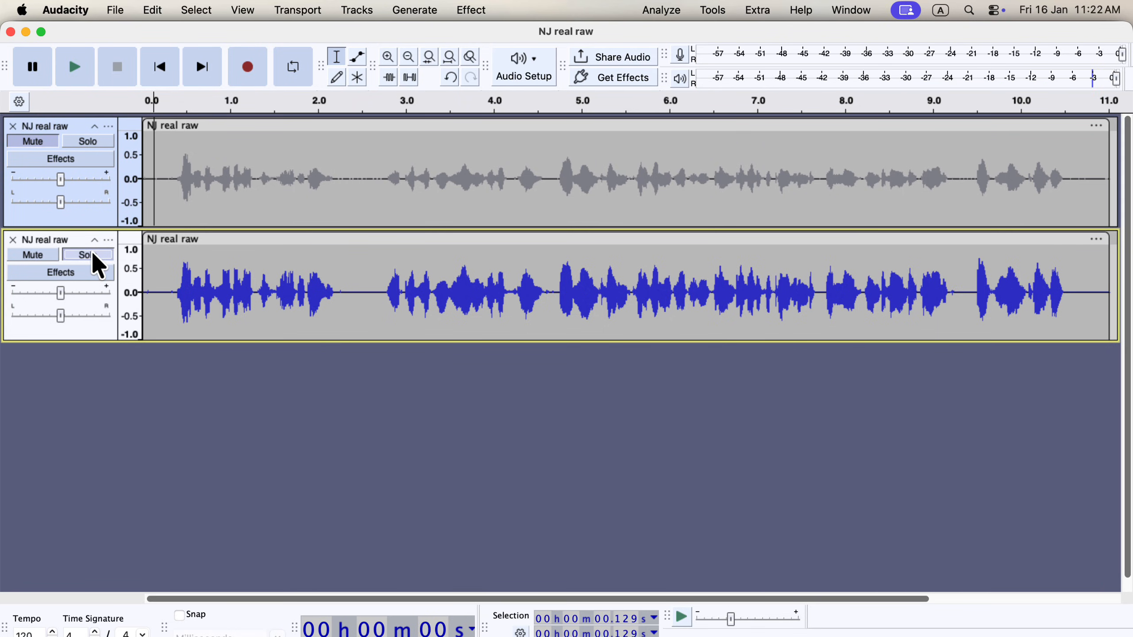
# Switch to Chrome and look through the EQs and Macro Pack and Audacity Bundle product pages
pyautogui.press('super+Tab')
pyautogui.press('super+Tab')
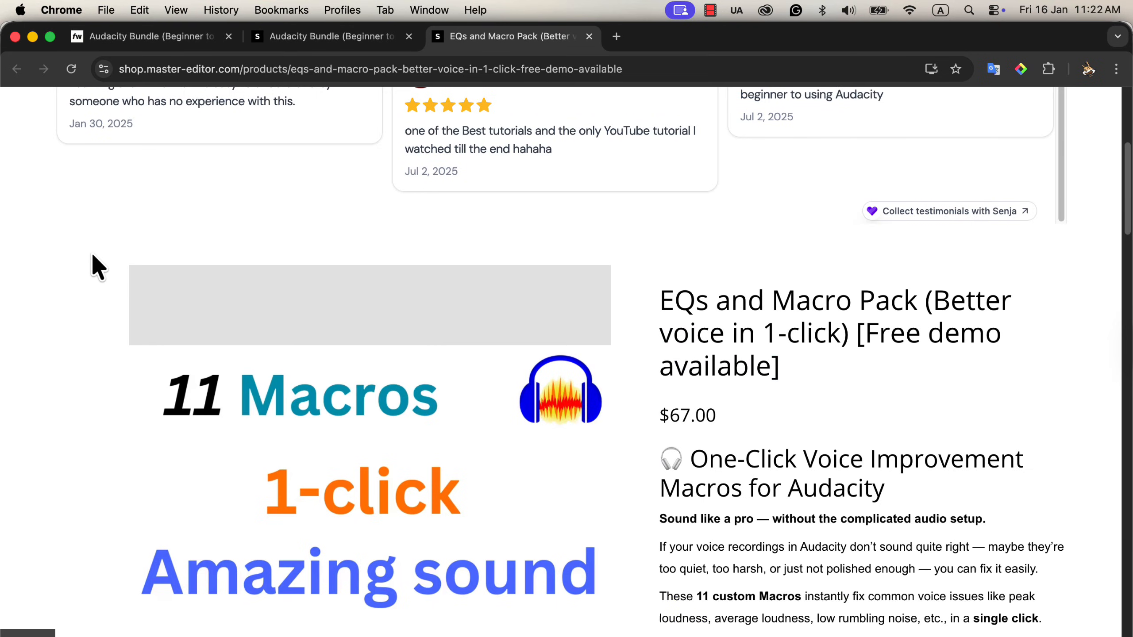
pyautogui.scroll(-20, 656, 424)
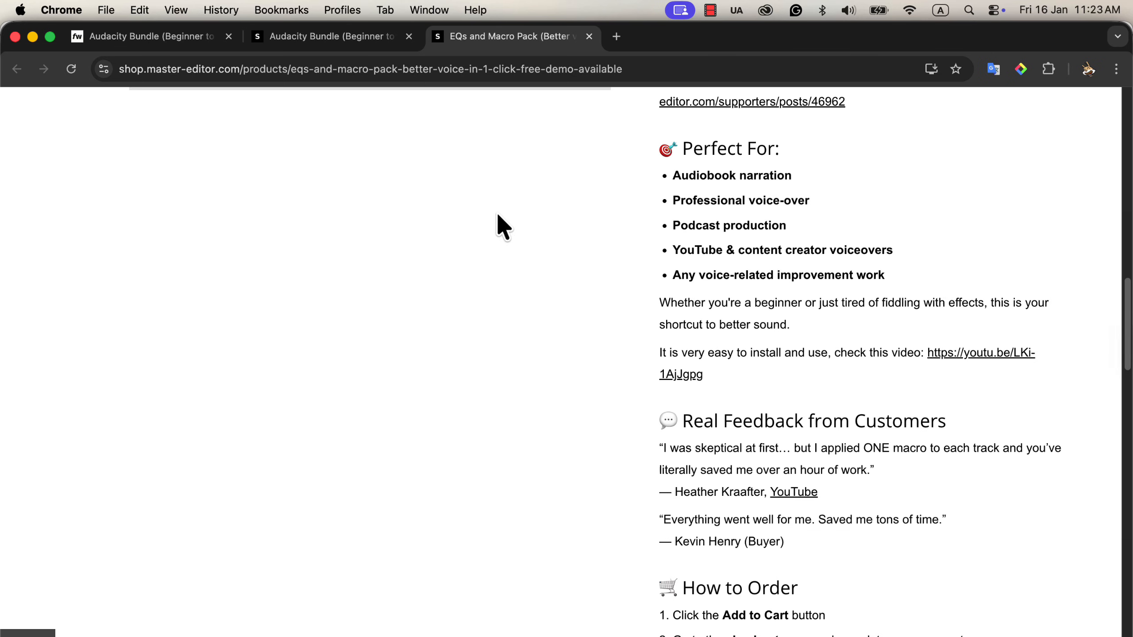
pyautogui.click(373, 39)
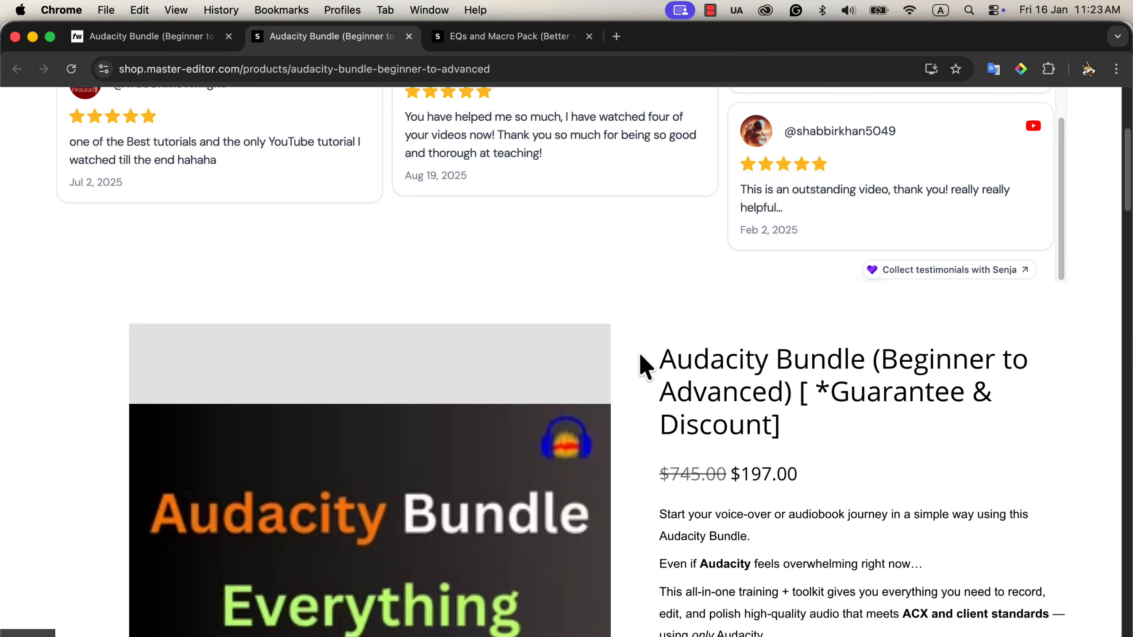
pyautogui.scroll(-15, 643, 365)
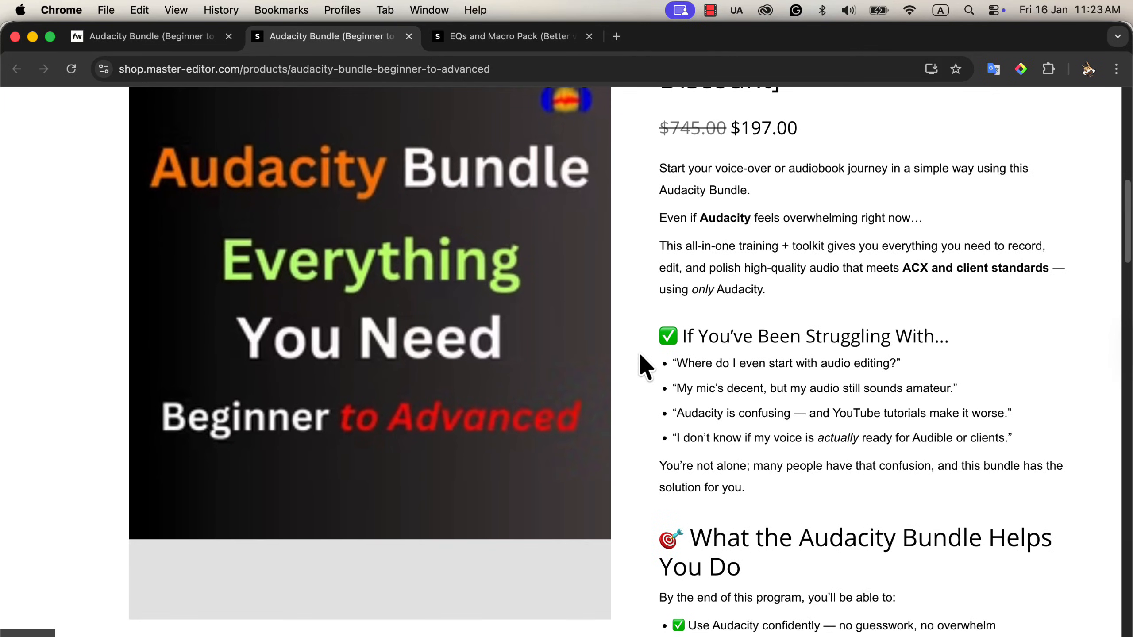
pyautogui.scroll(-5, 642, 365)
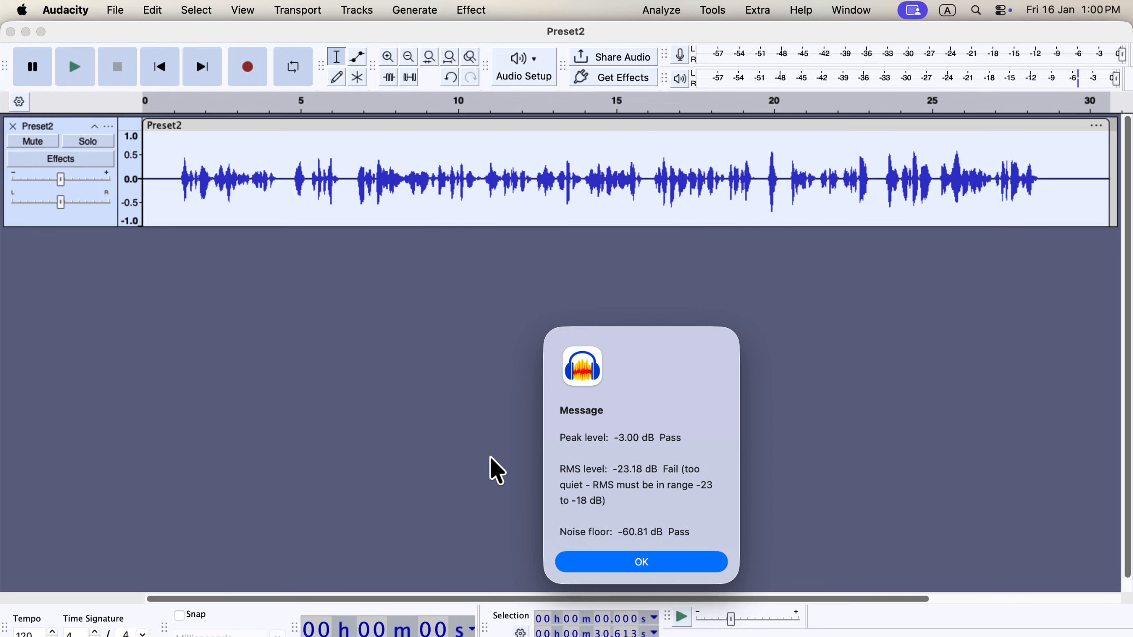
# Dismiss the ACX Check results and capture a noise profile from about the first 0.935 s of silence in Preset2
pyautogui.click(589, 561)
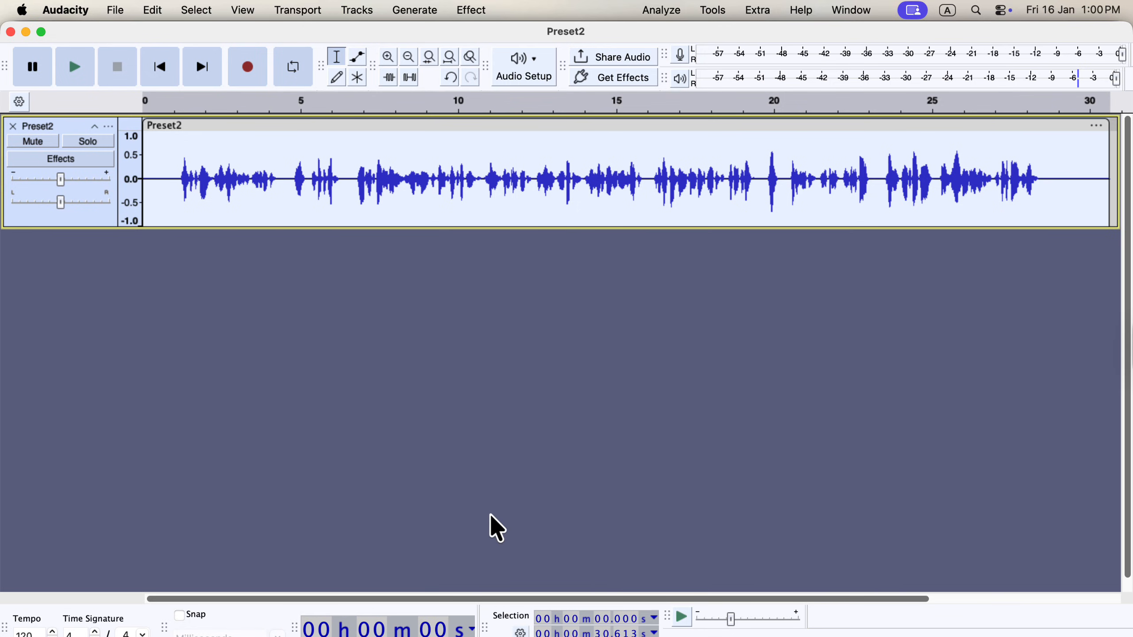
pyautogui.moveTo(173, 179); pyautogui.dragTo(145, 178)
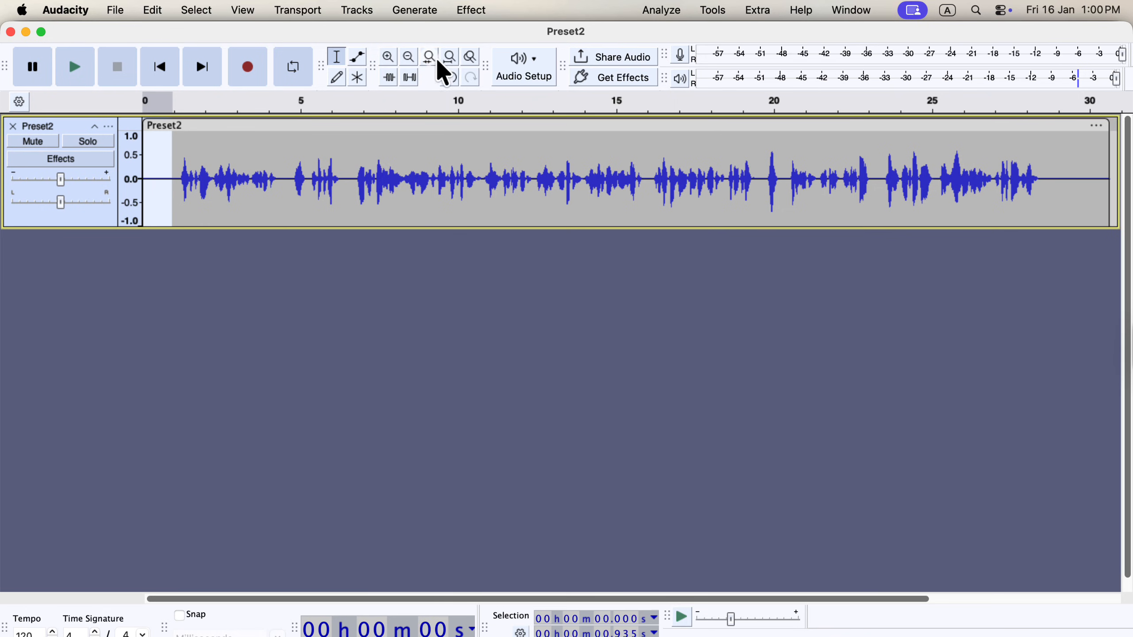
pyautogui.click(471, 11)
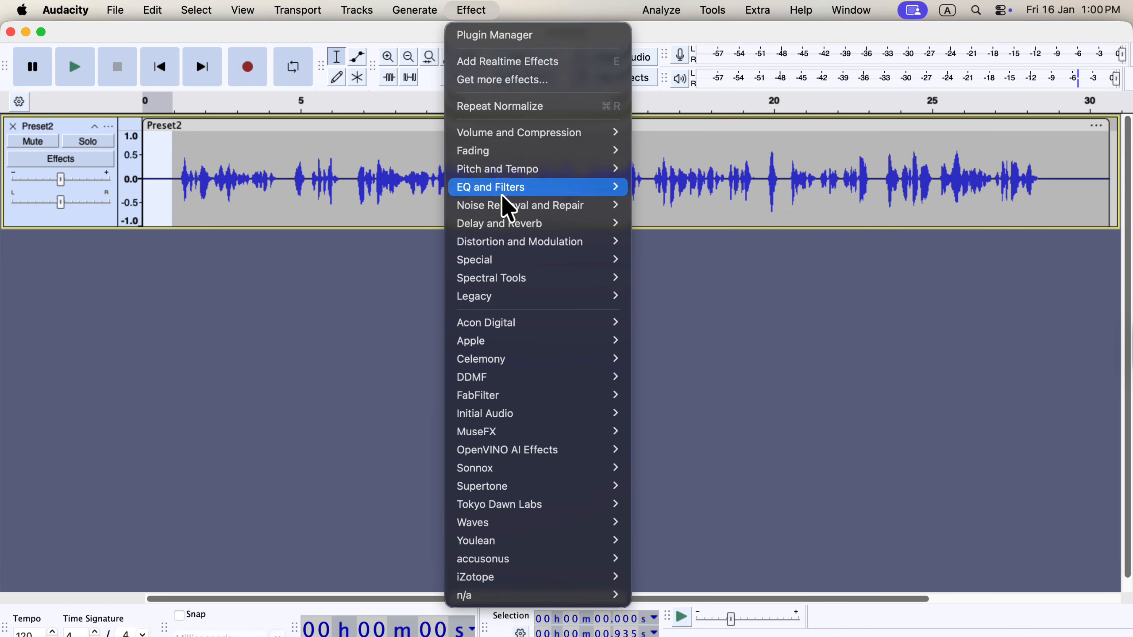
pyautogui.moveTo(506, 209)
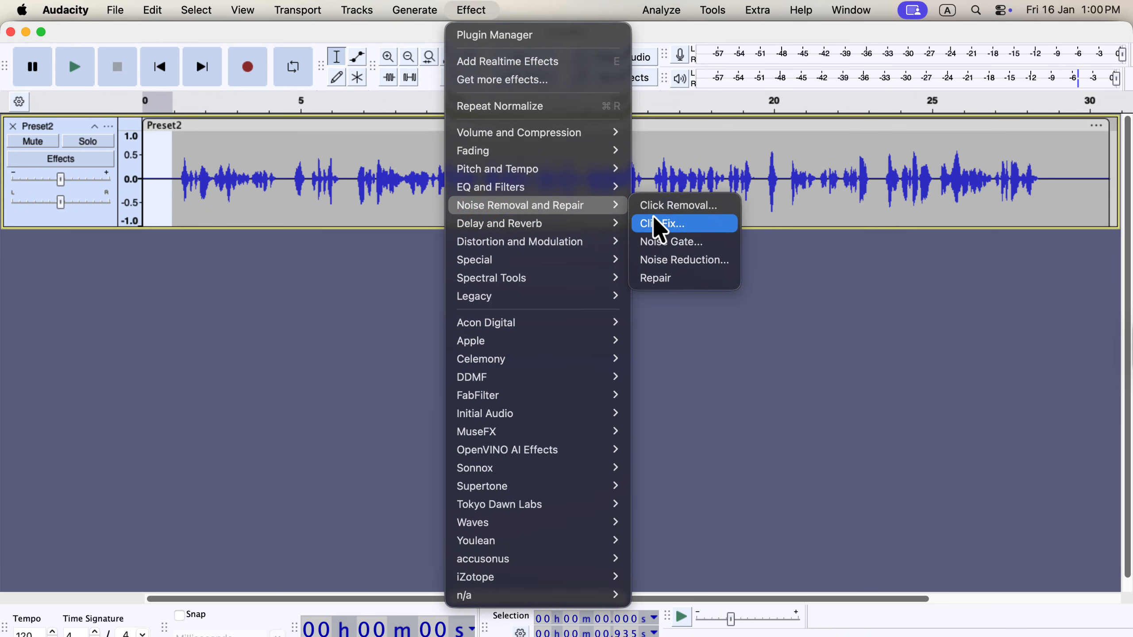
pyautogui.click(715, 261)
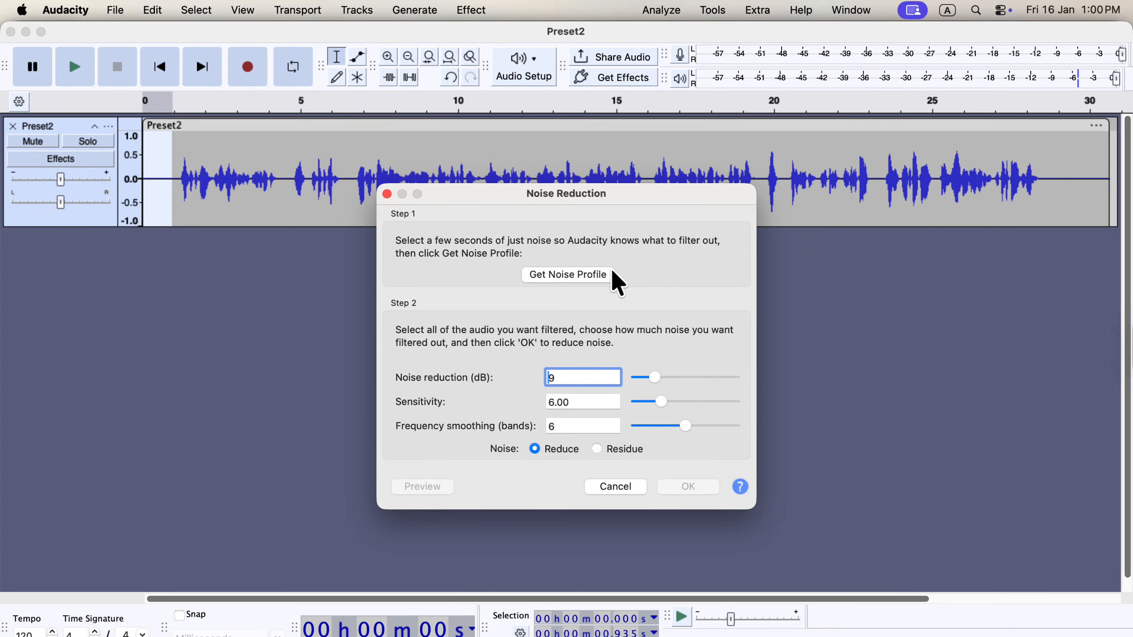
pyautogui.click(577, 273)
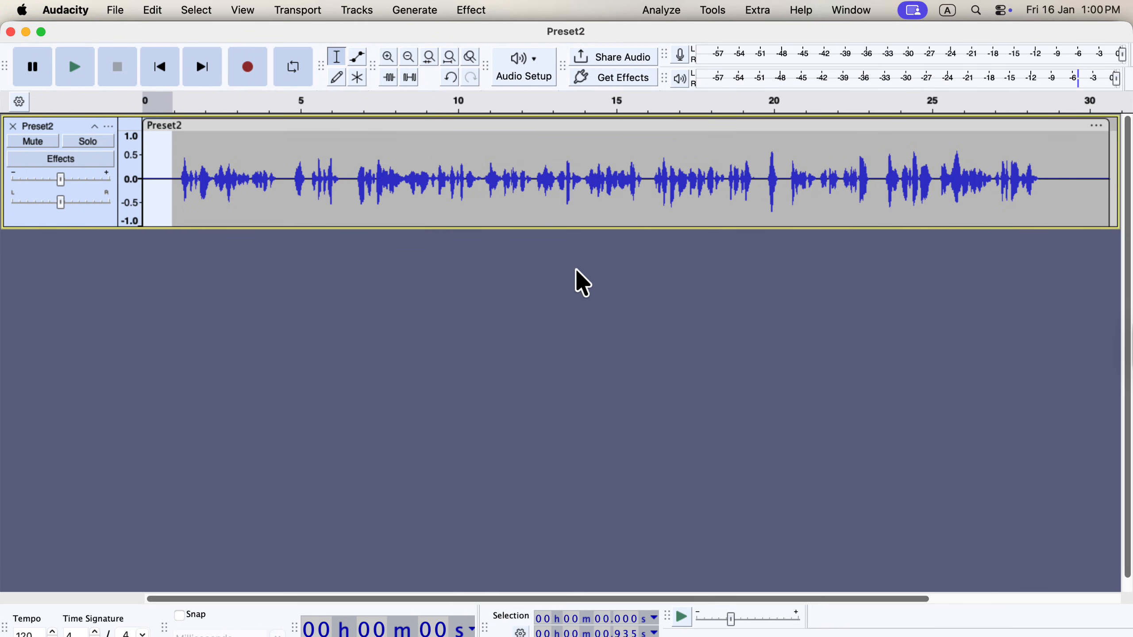
# Apply Noise Reduction to the whole Preset2 clip with a slightly raised reduction amount, sensitivity 6.00 and 6 frequency smoothing bands
pyautogui.click(441, 196)
pyautogui.press('super+a')
pyautogui.click(483, 7)
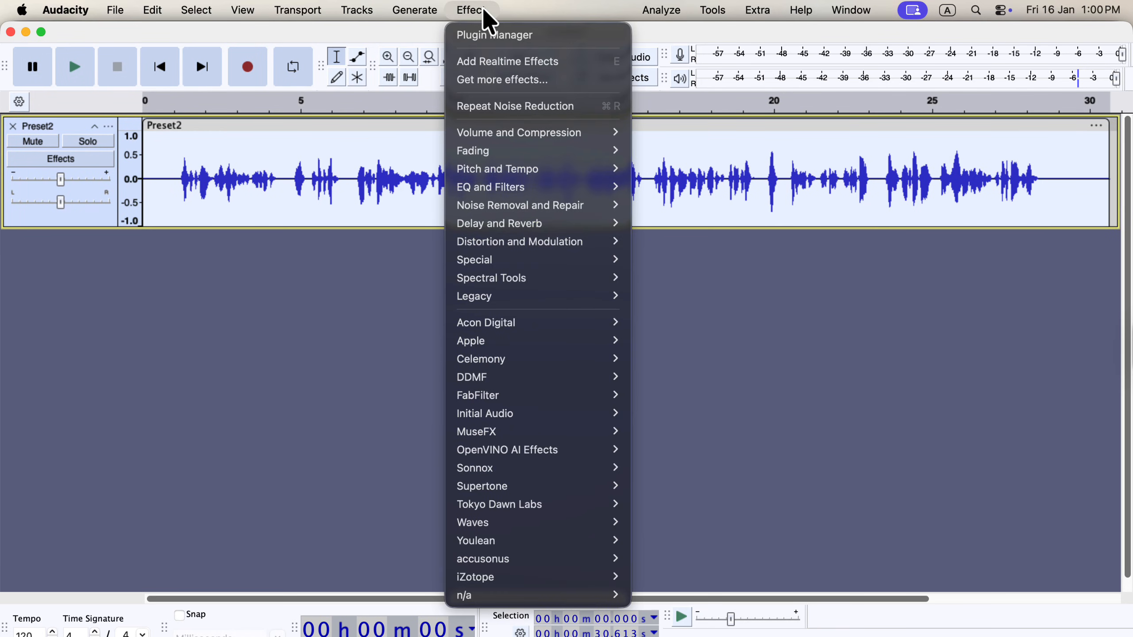
pyautogui.moveTo(595, 205)
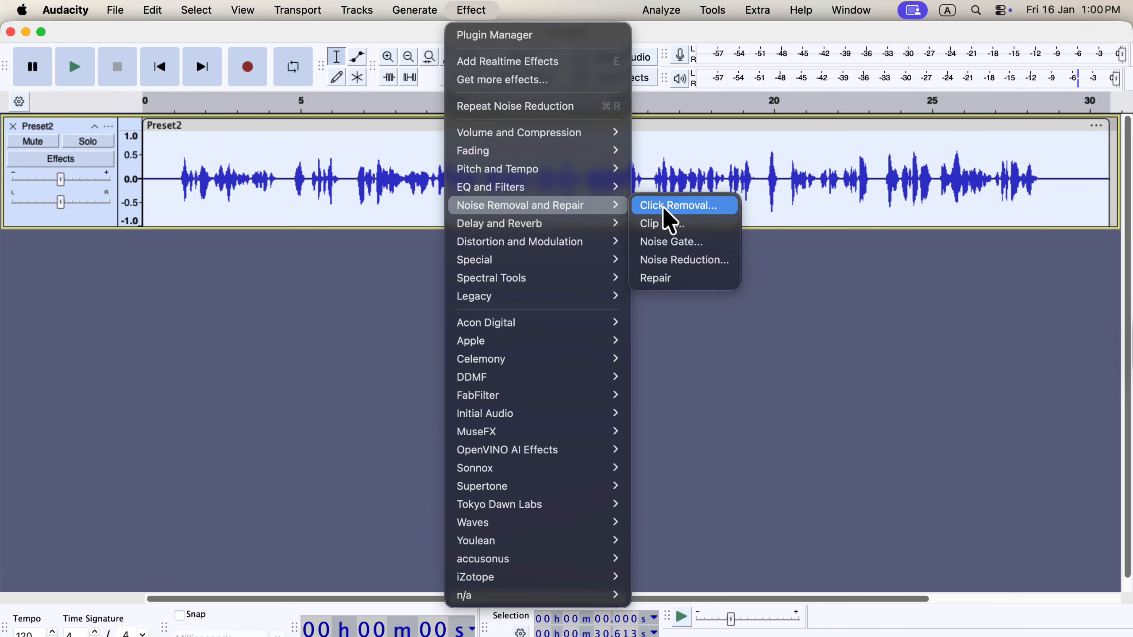
pyautogui.click(722, 259)
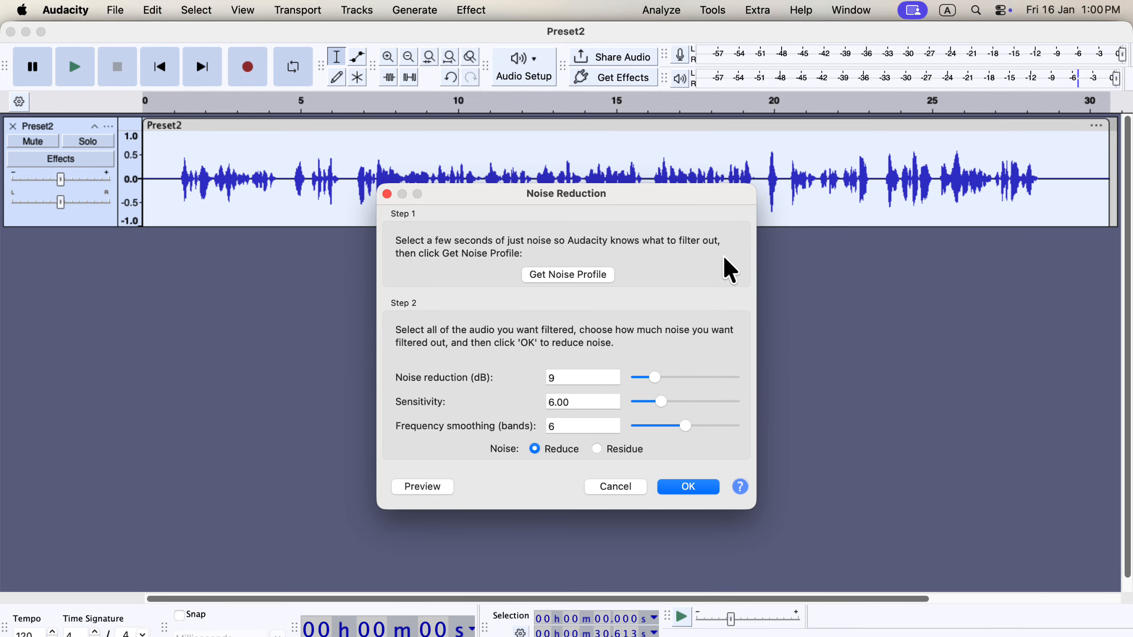
pyautogui.moveTo(654, 377)
pyautogui.mouseDown()
pyautogui.moveTo(752, 380)
pyautogui.moveTo(662, 378)
pyautogui.mouseUp()
pyautogui.click(696, 478)
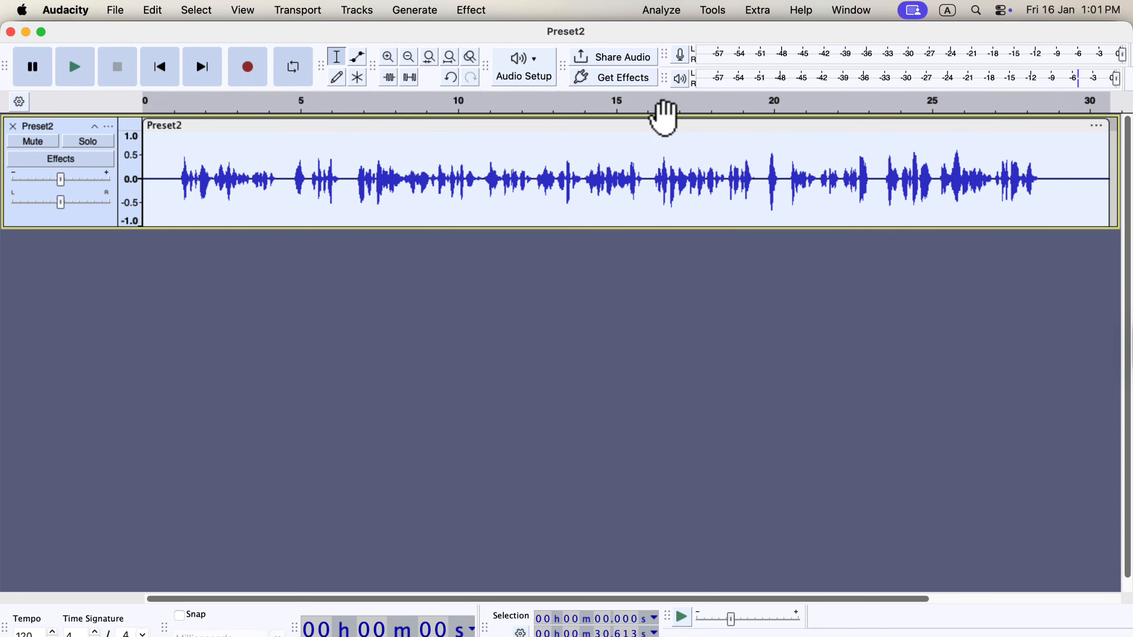
# Run ACX Check on the noise-reduced clip and dismiss its results
pyautogui.click(663, 10)
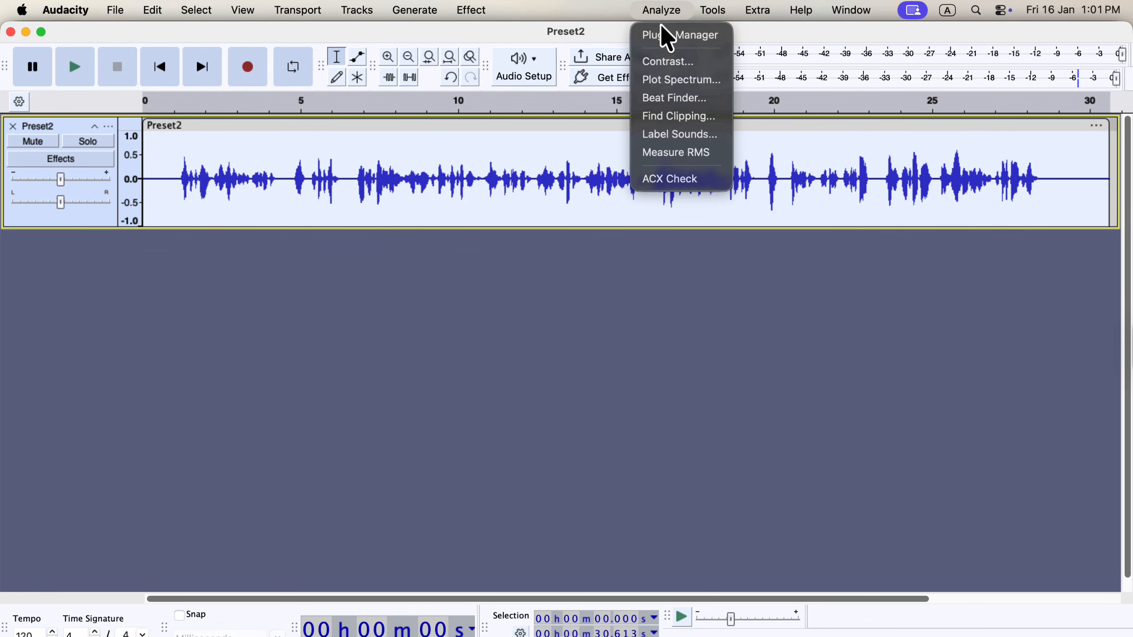
pyautogui.click(671, 181)
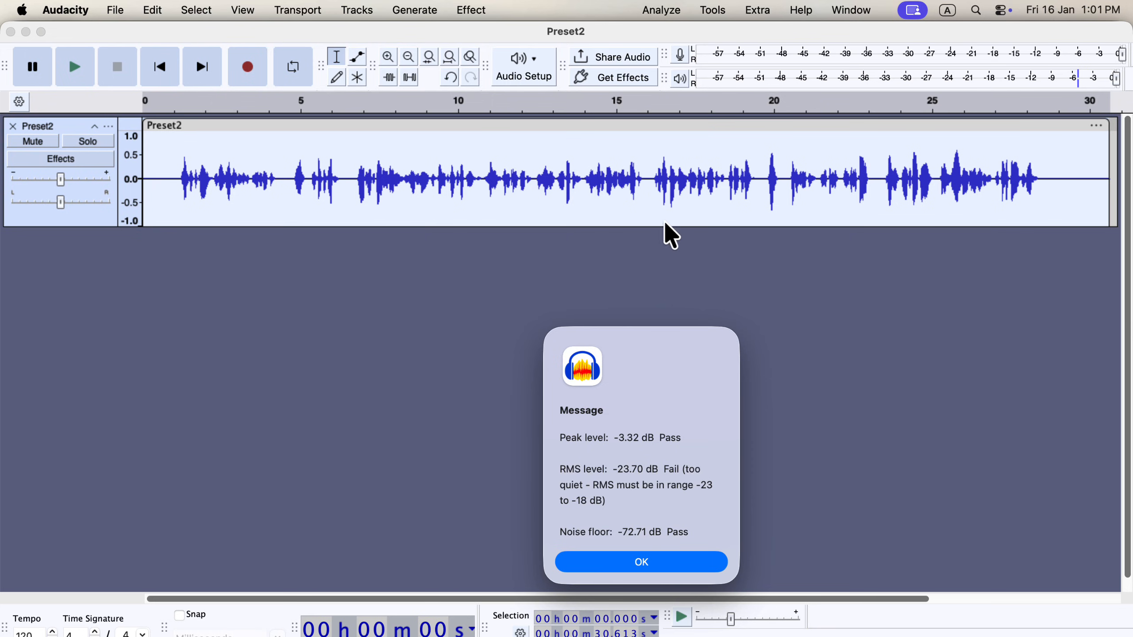
pyautogui.click(628, 562)
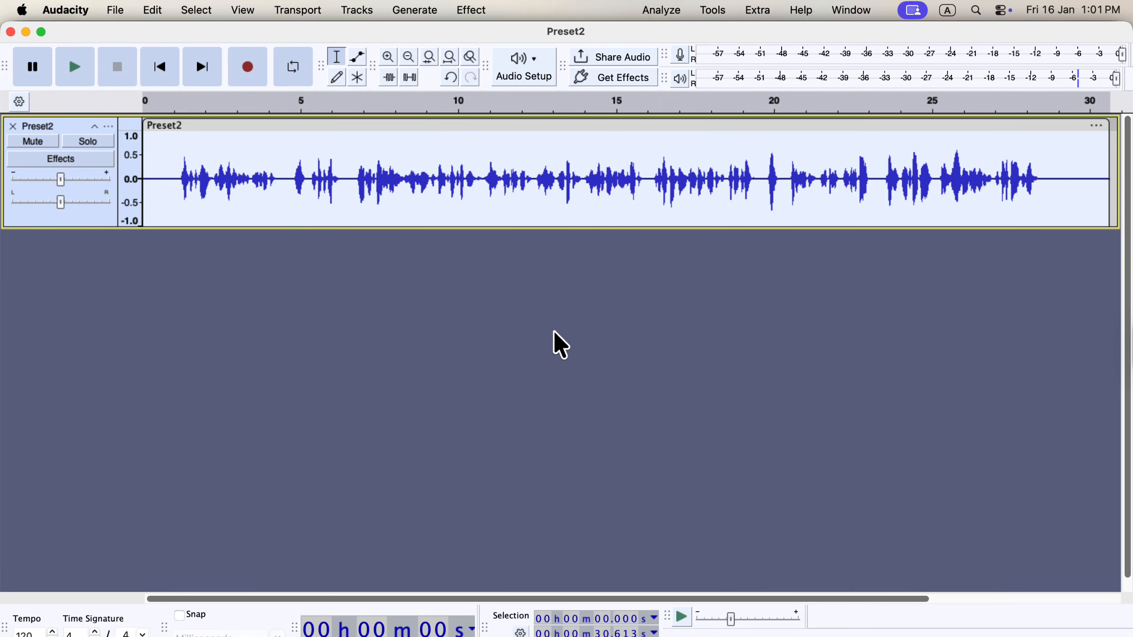
# Apply Filter Curve EQ to the Preset2 clip using the Low rolloff for speech preset, with the curve point just below 100 Hz moved slightly
pyautogui.click(478, 10)
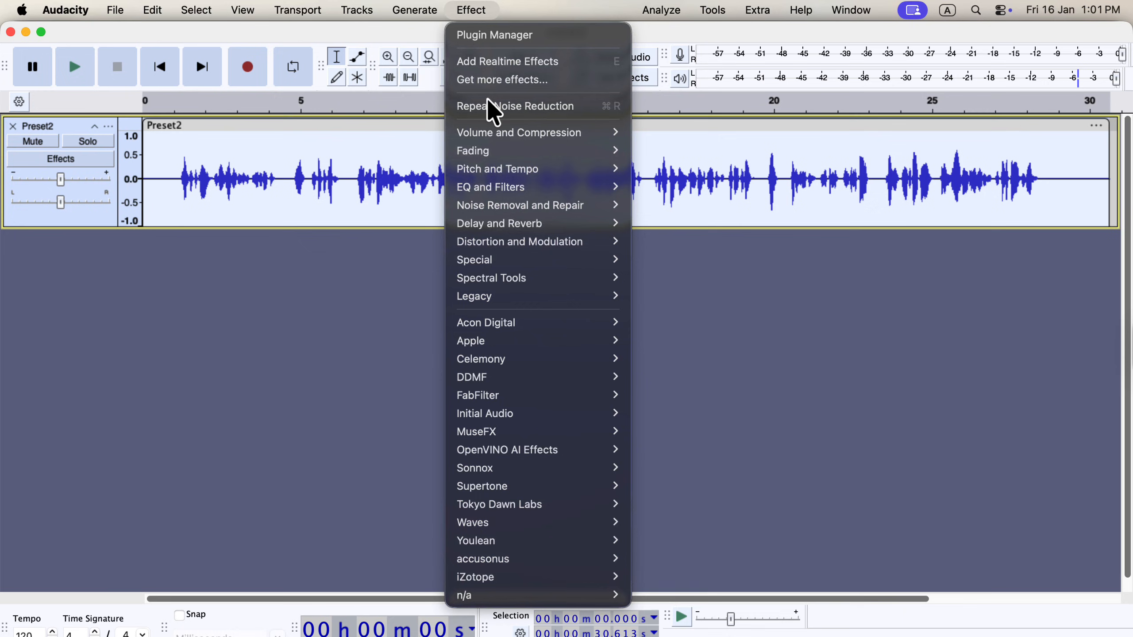
pyautogui.moveTo(513, 189)
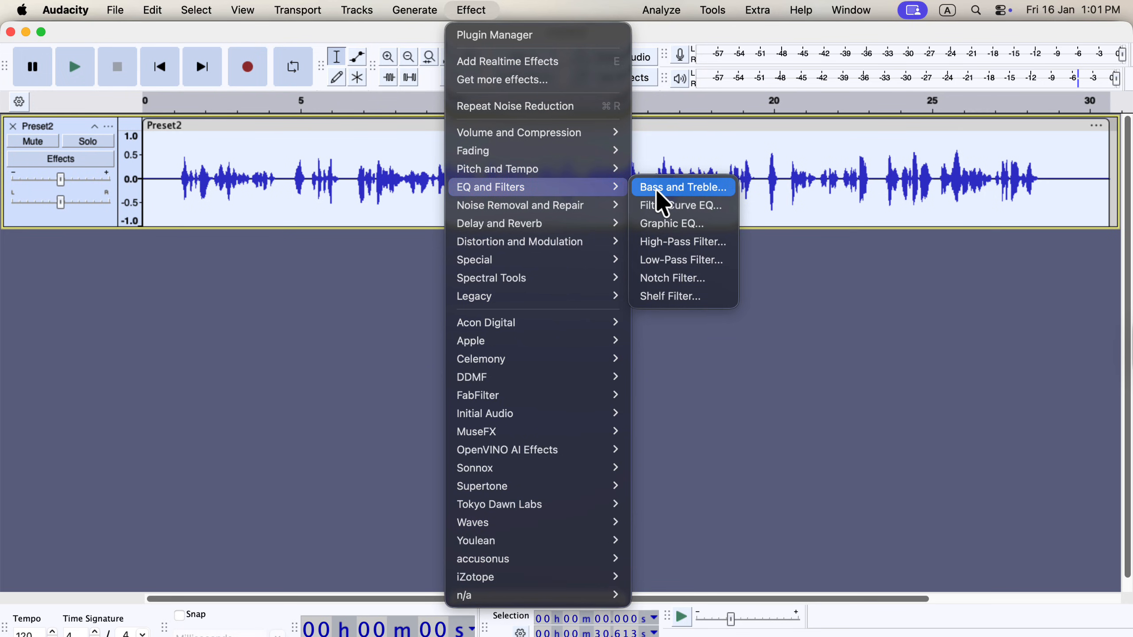
pyautogui.click(709, 211)
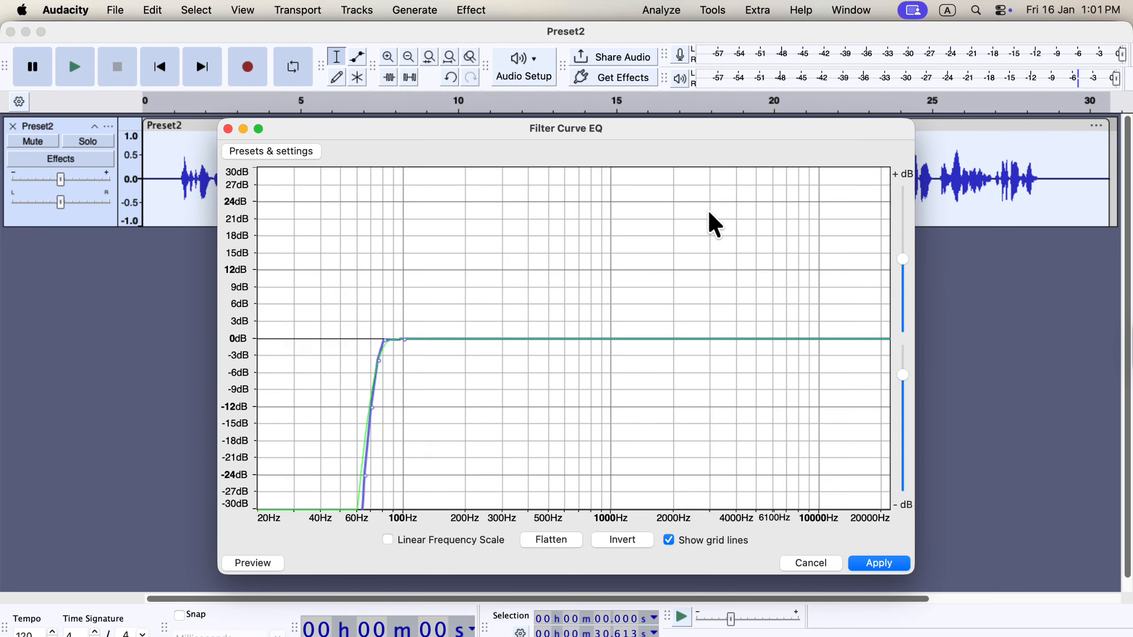
pyautogui.click(288, 154)
pyautogui.moveTo(306, 226)
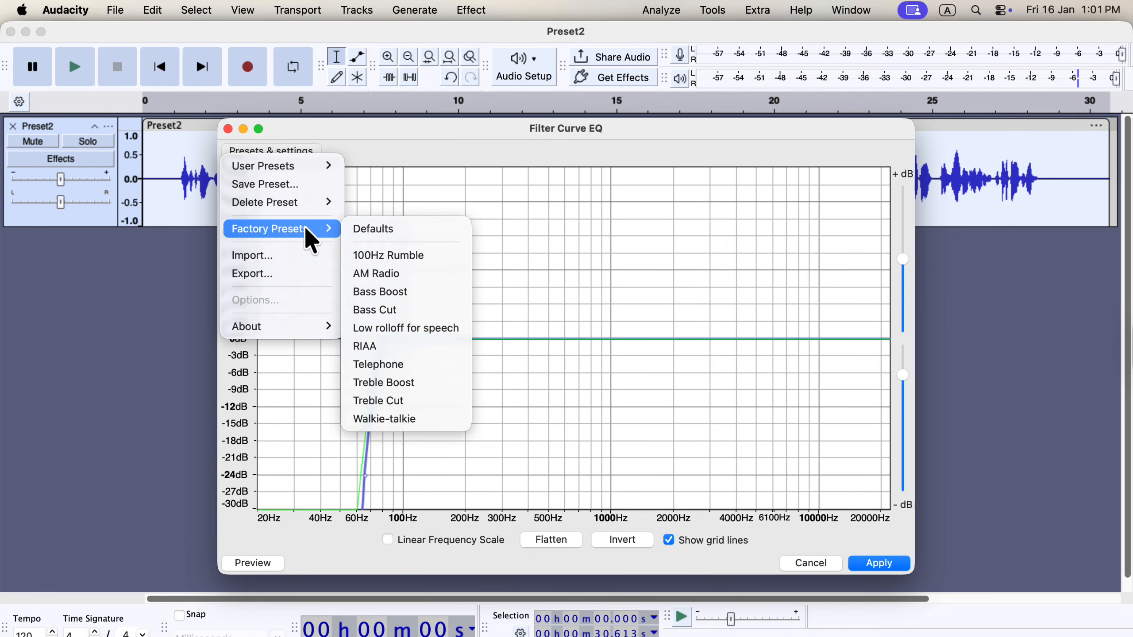
pyautogui.click(448, 328)
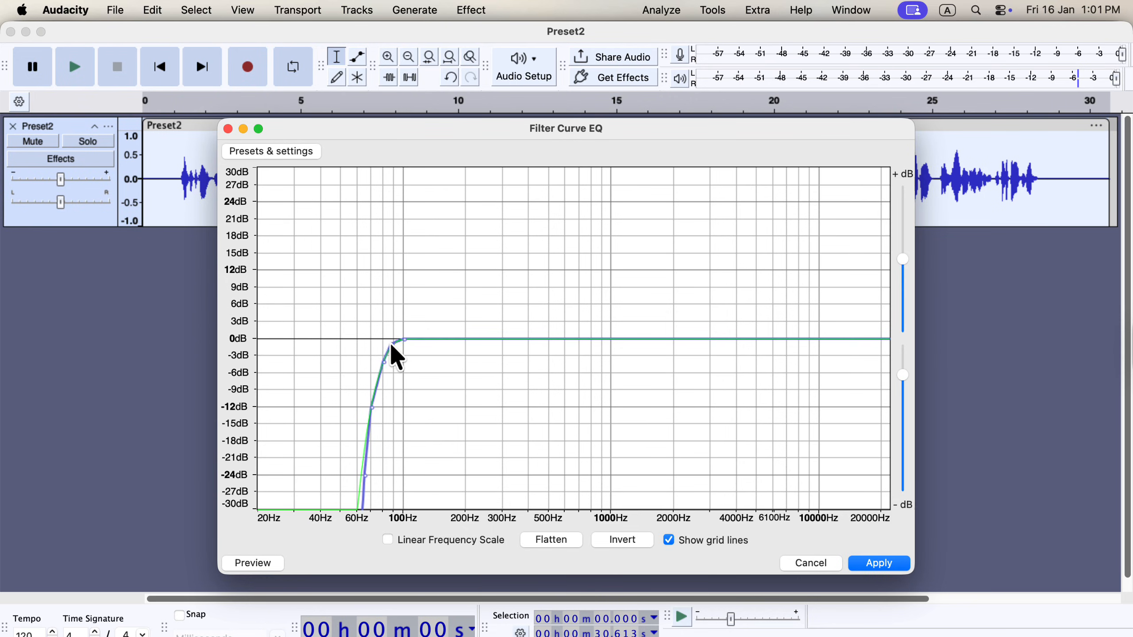
pyautogui.moveTo(391, 342); pyautogui.dragTo(380, 363)
pyautogui.click(865, 562)
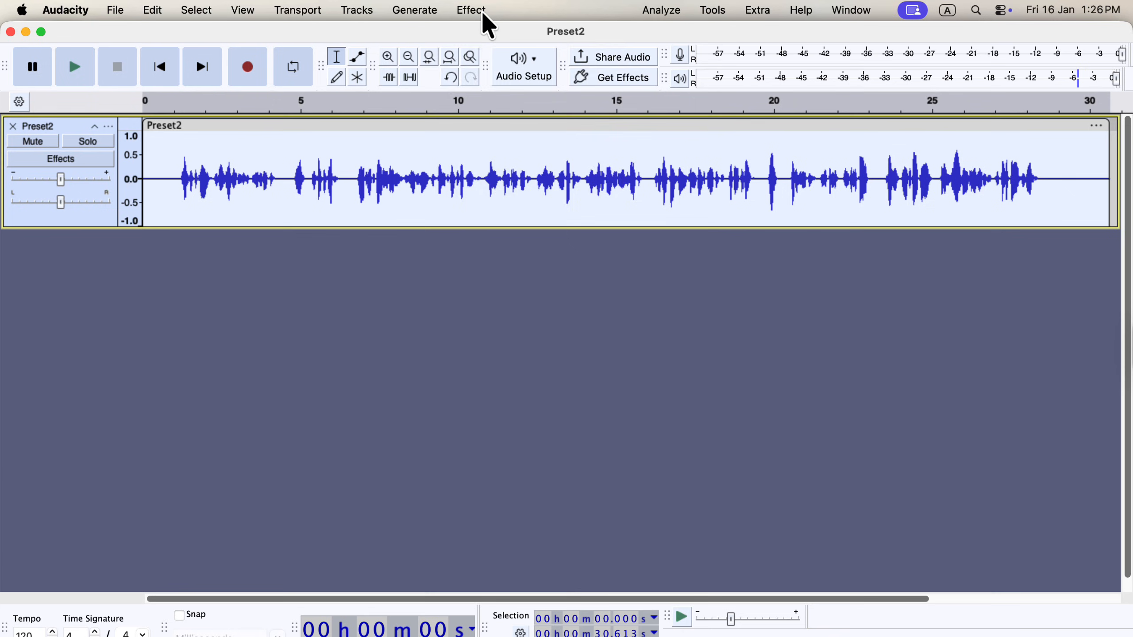
# Apply the Compressor to the Preset2 clip using the Lead Vocals preset with a slightly lower threshold and a reduced ratio
pyautogui.click(482, 10)
pyautogui.moveTo(492, 131)
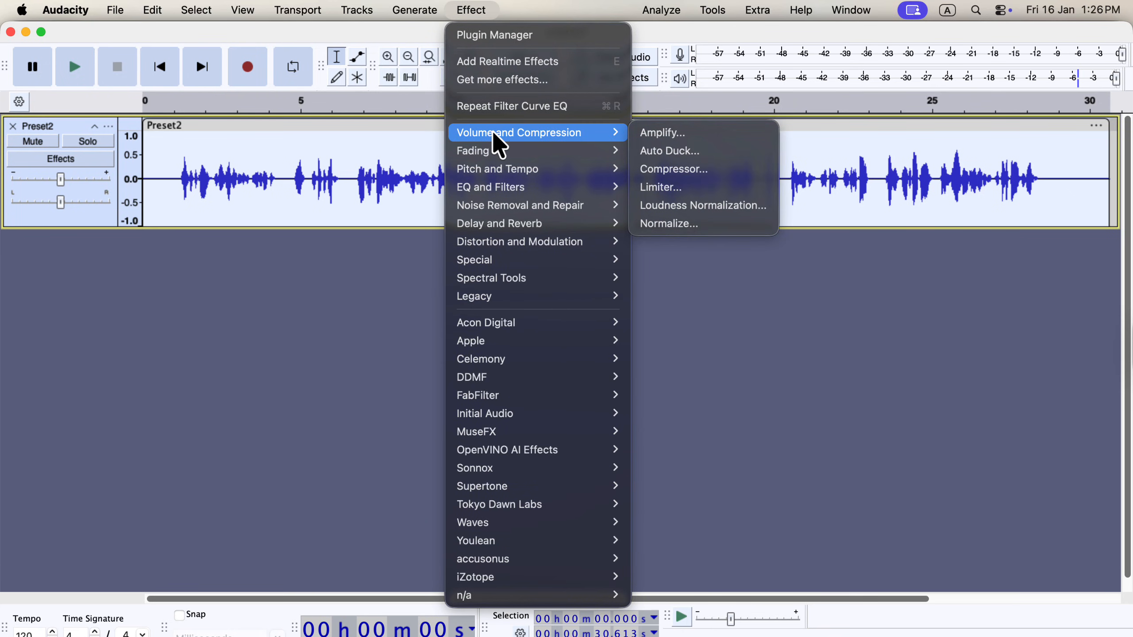
pyautogui.click(663, 168)
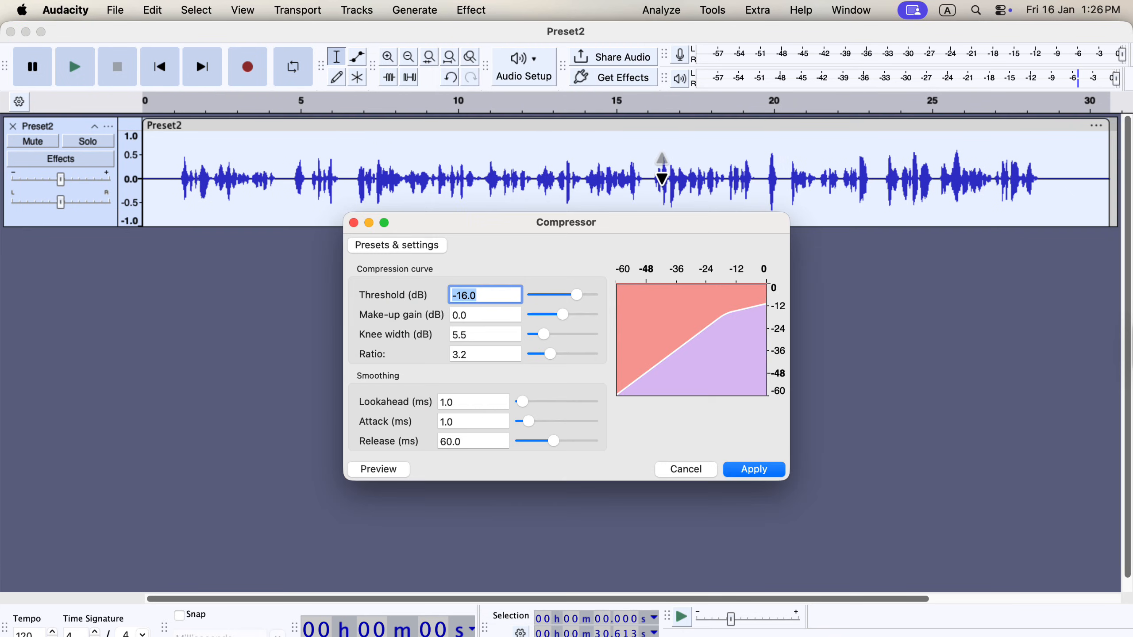
pyautogui.click(433, 244)
pyautogui.moveTo(439, 323)
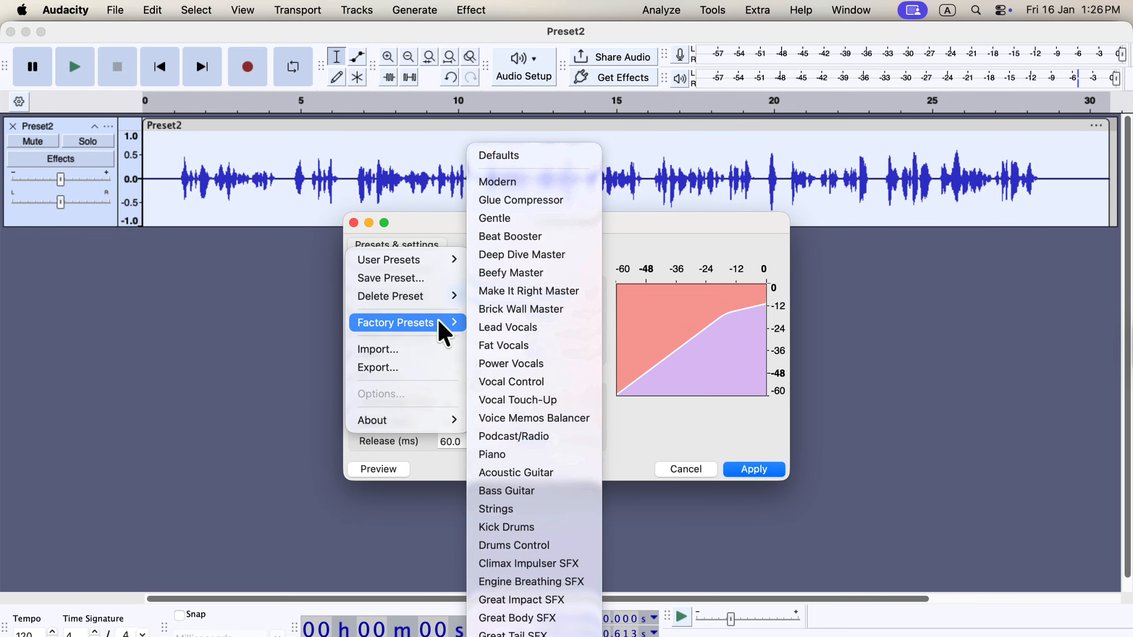
pyautogui.click(573, 331)
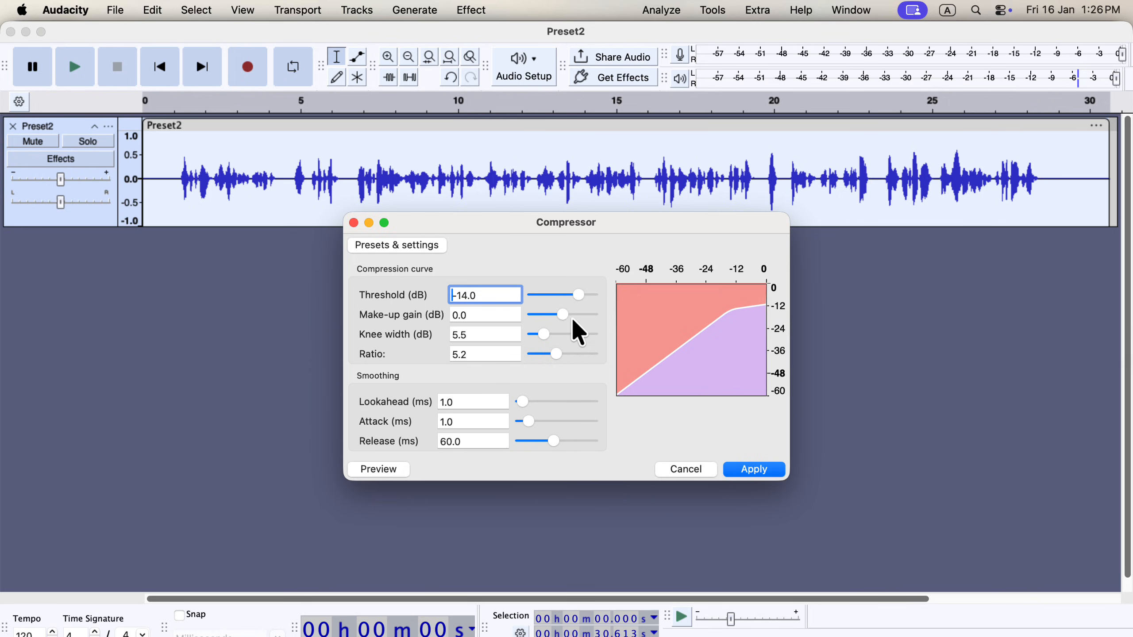
pyautogui.moveTo(576, 296); pyautogui.dragTo(575, 296)
pyautogui.moveTo(558, 354); pyautogui.dragTo(548, 355)
pyautogui.click(753, 469)
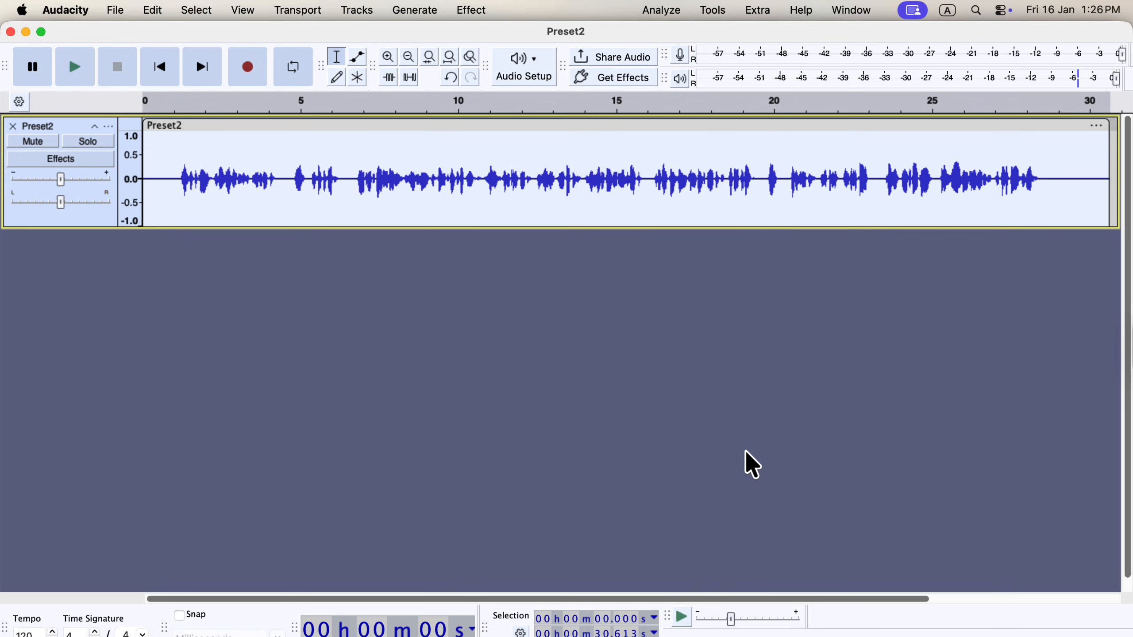
# Run ACX Check on the compressed Preset2 clip and dismiss its results
pyautogui.click(677, 8)
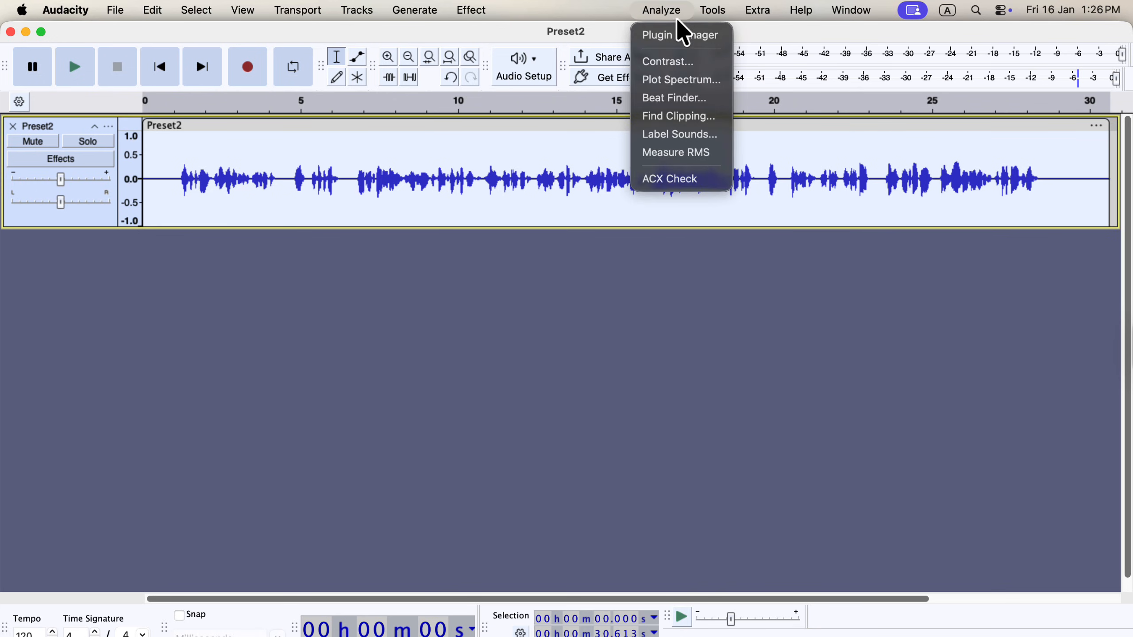
pyautogui.click(722, 178)
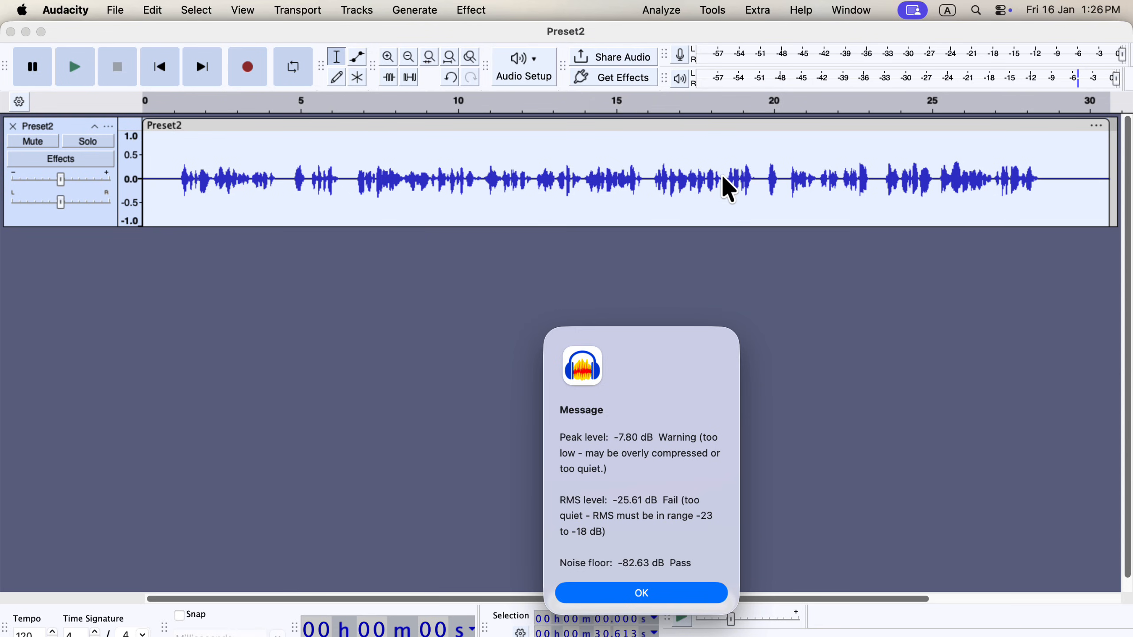
pyautogui.click(624, 595)
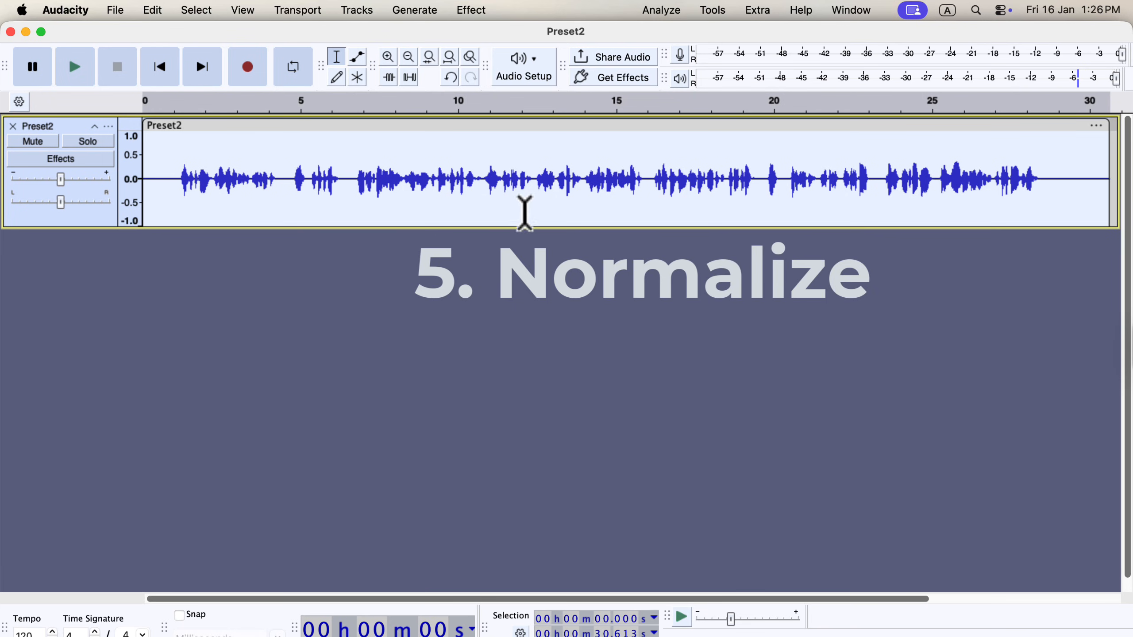
# Normalize the Preset2 clip to a peak amplitude of -3 dB with DC offset removal on
pyautogui.click(475, 10)
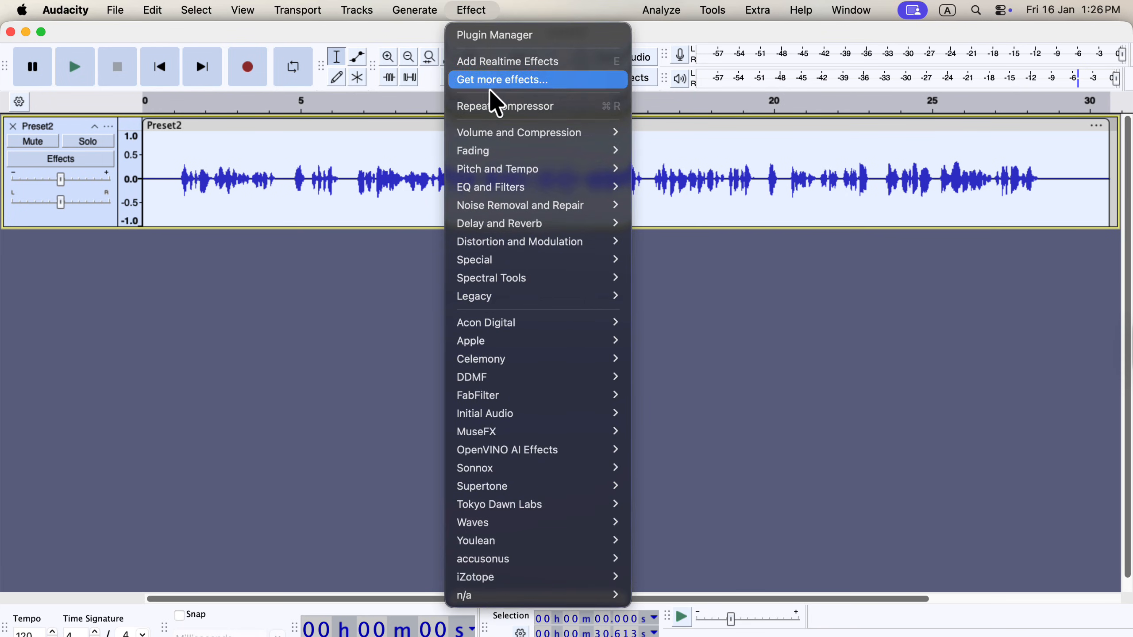
pyautogui.moveTo(505, 138)
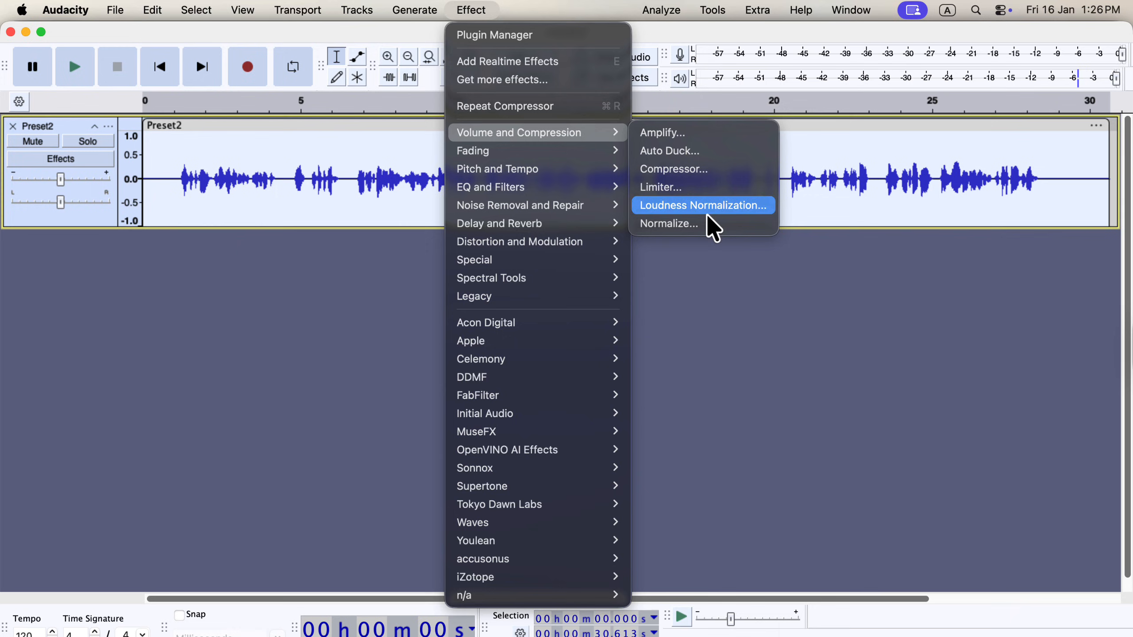
pyautogui.click(734, 225)
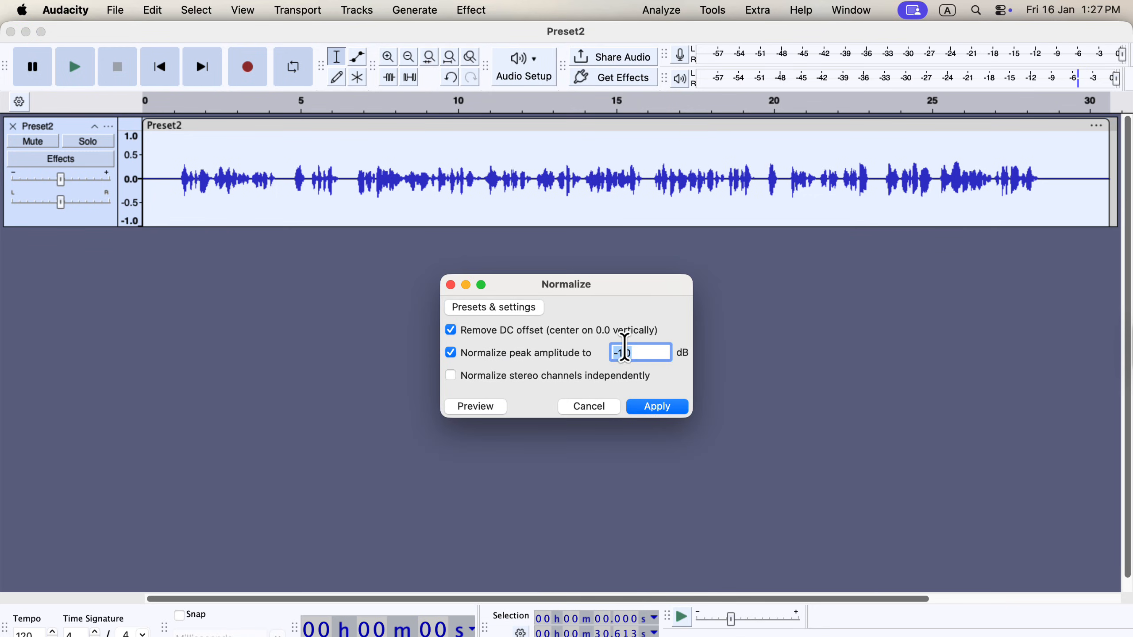
pyautogui.click(623, 353)
pyautogui.press('BackSpace')
pyautogui.write('3')
pyautogui.click(662, 409)
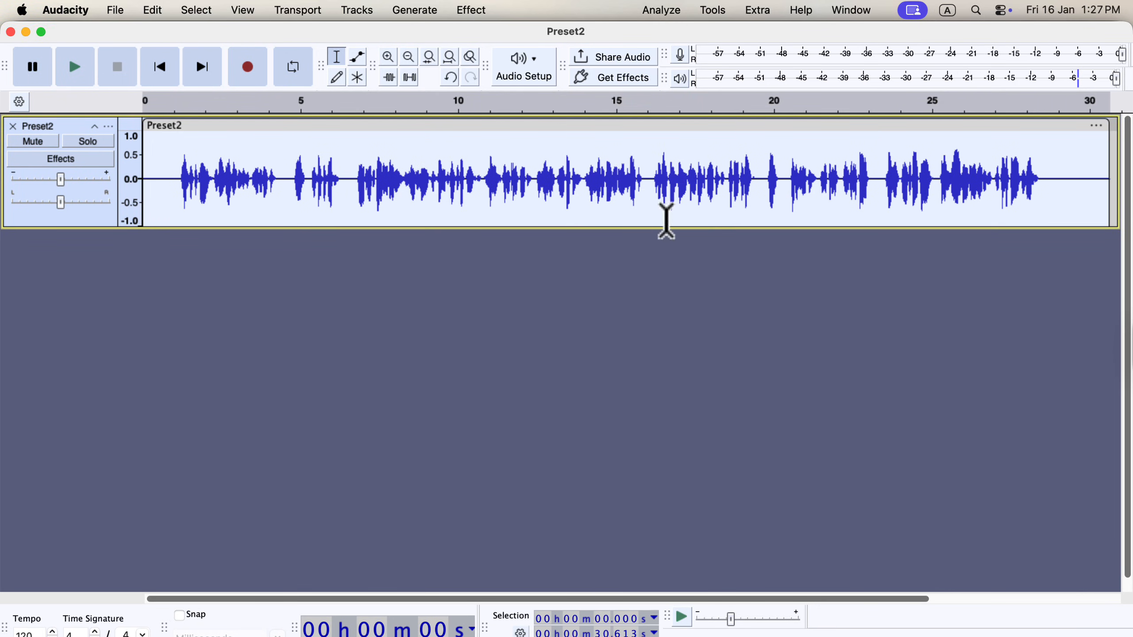
# Run ACX Check on the normalized Preset2 clip and dismiss its results
pyautogui.click(661, 11)
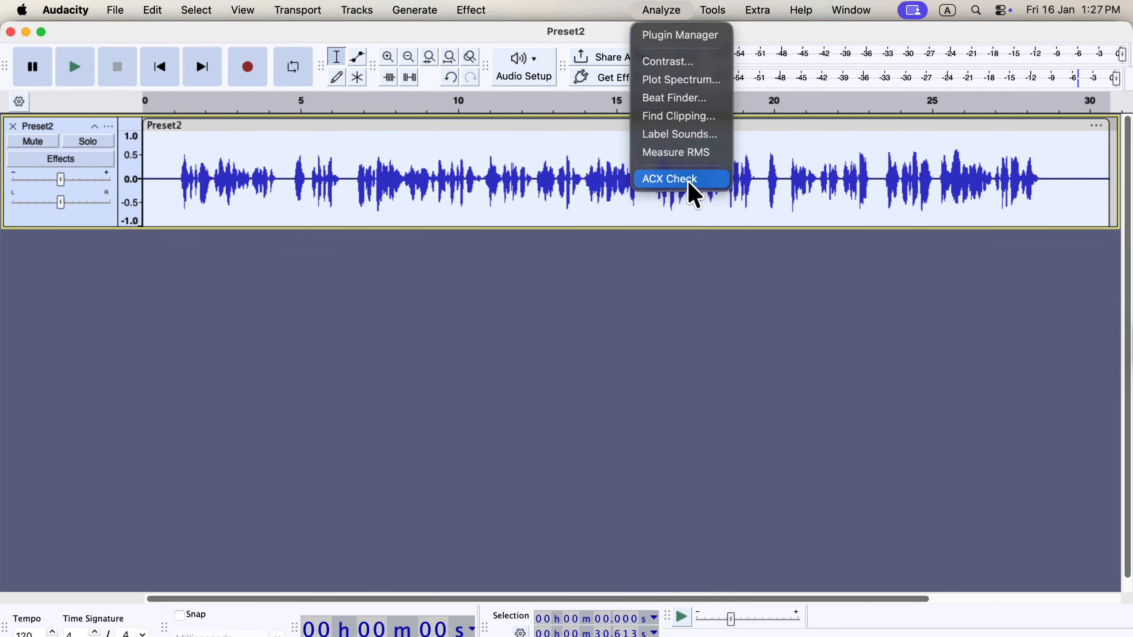
pyautogui.click(716, 182)
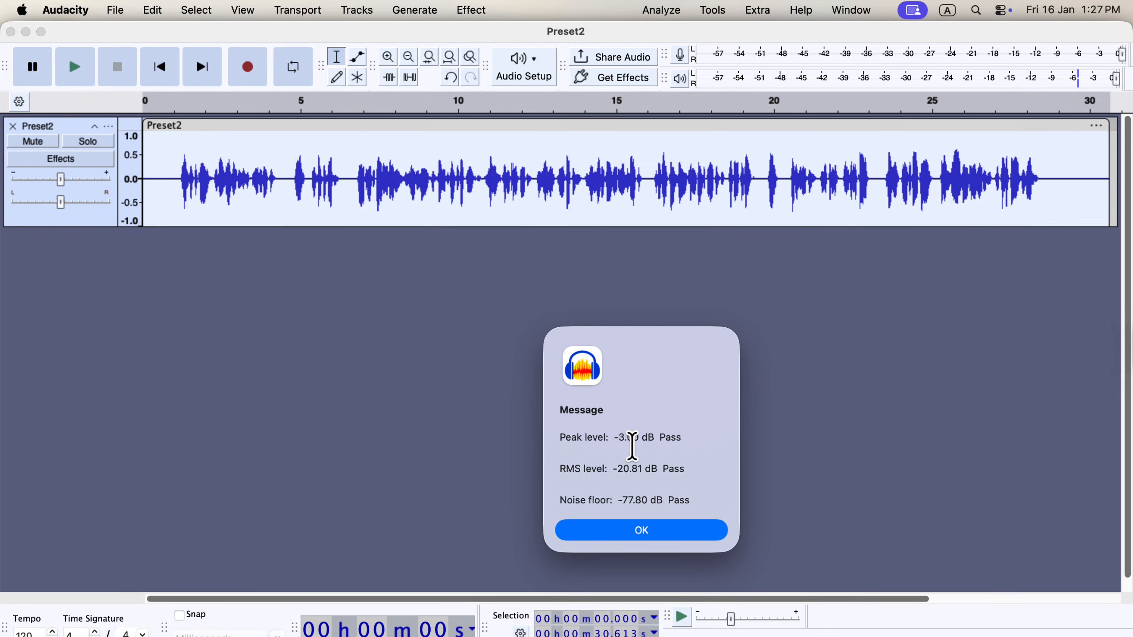
pyautogui.click(596, 530)
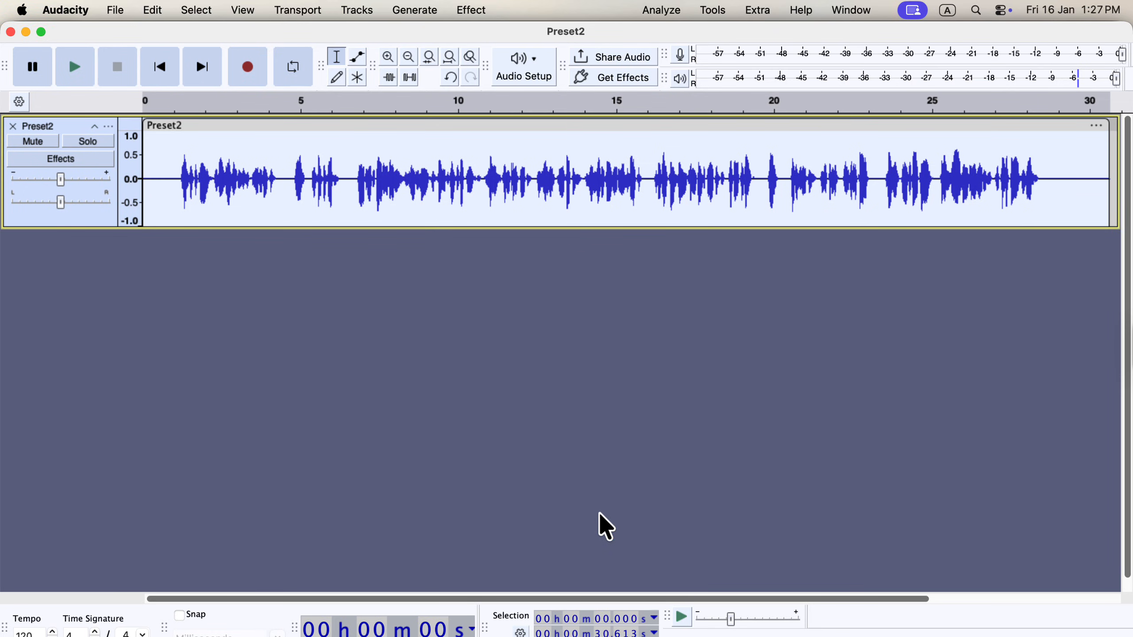
# Play the processed Preset2 clip from about 0.432 s to listen to the result, and stop playback
pyautogui.click(157, 170)
pyautogui.press('space')
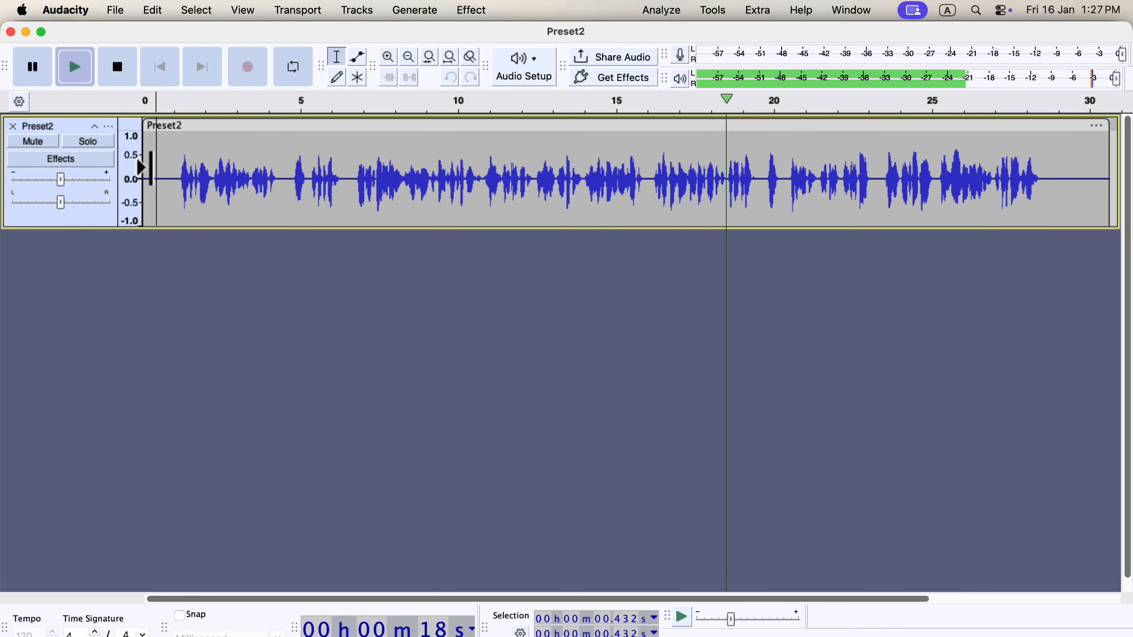
pyautogui.press('space')
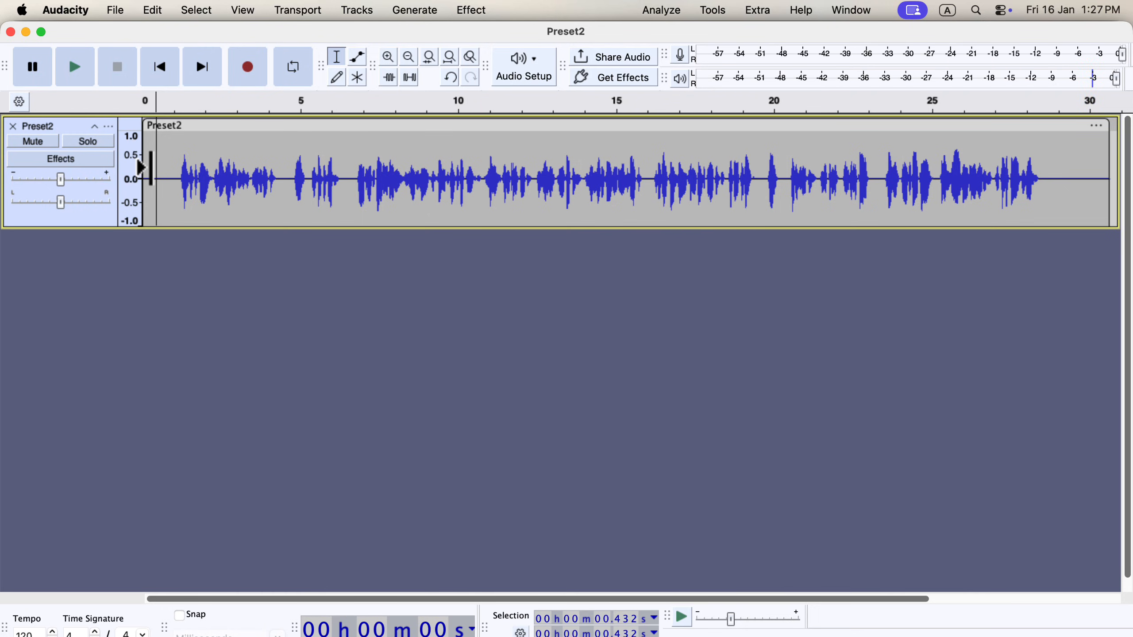